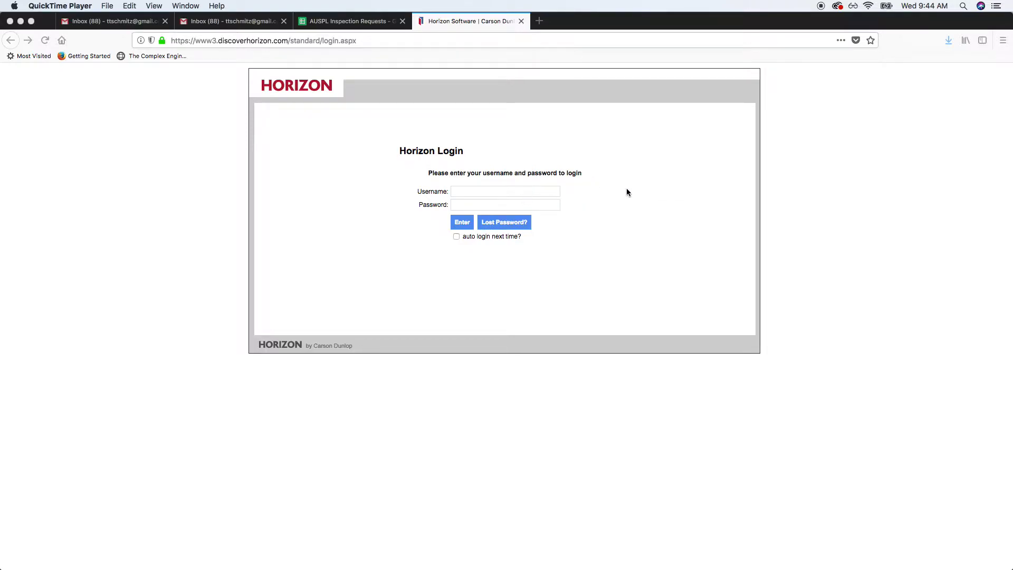
# Step: Log in with the account username and password, and let the browser save the login
pyautogui.click(511, 191)
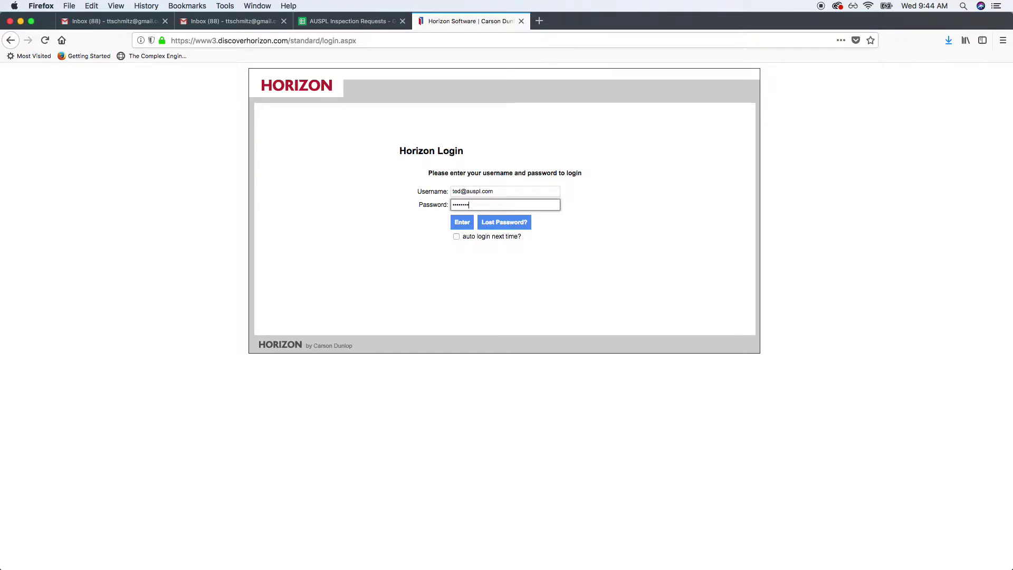
pyautogui.click(459, 223)
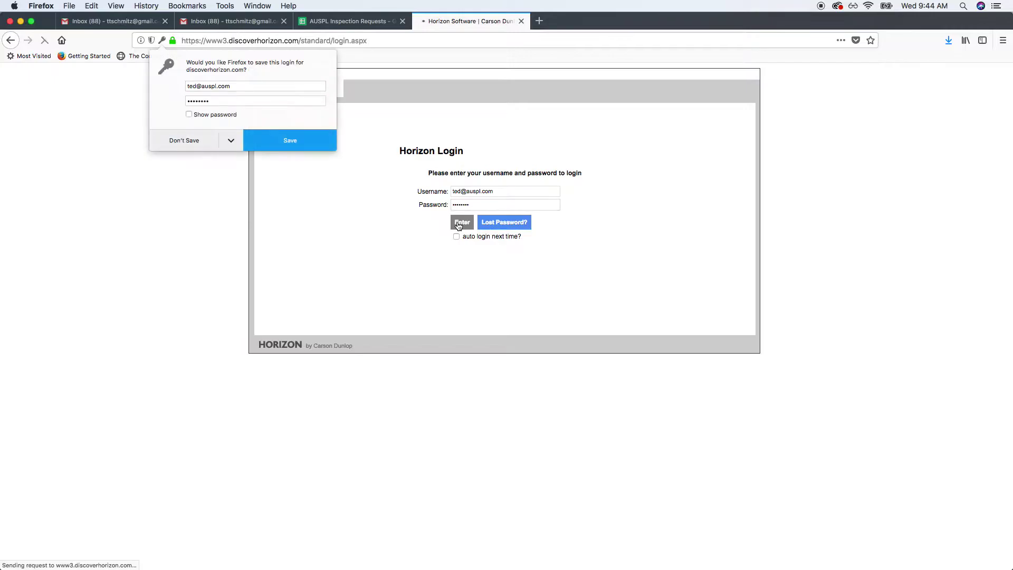
pyautogui.click(266, 135)
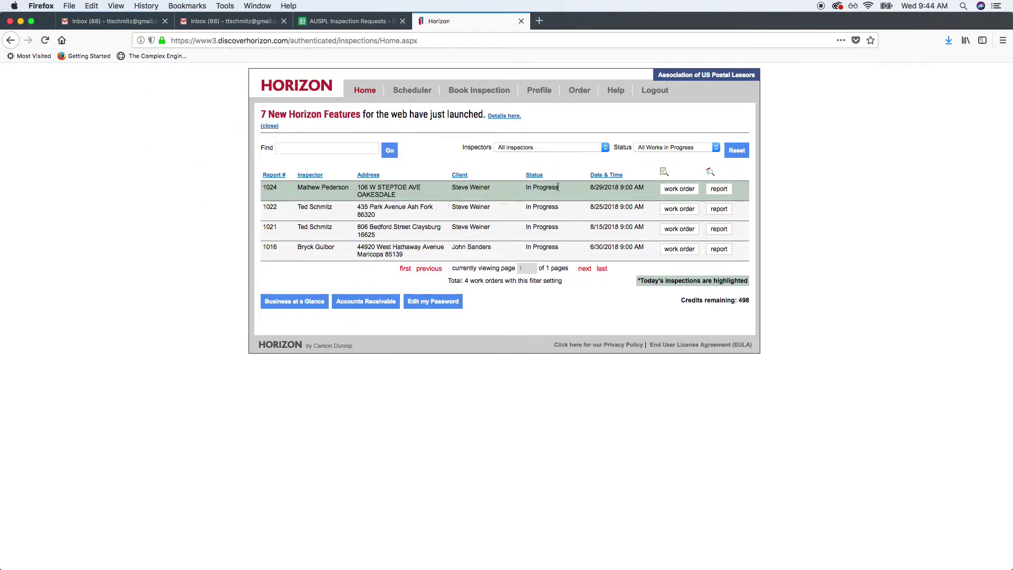
# Step: Open the work order of today's highlighted inspection, view its inspection address, and go to its report writing page
pyautogui.click(675, 194)
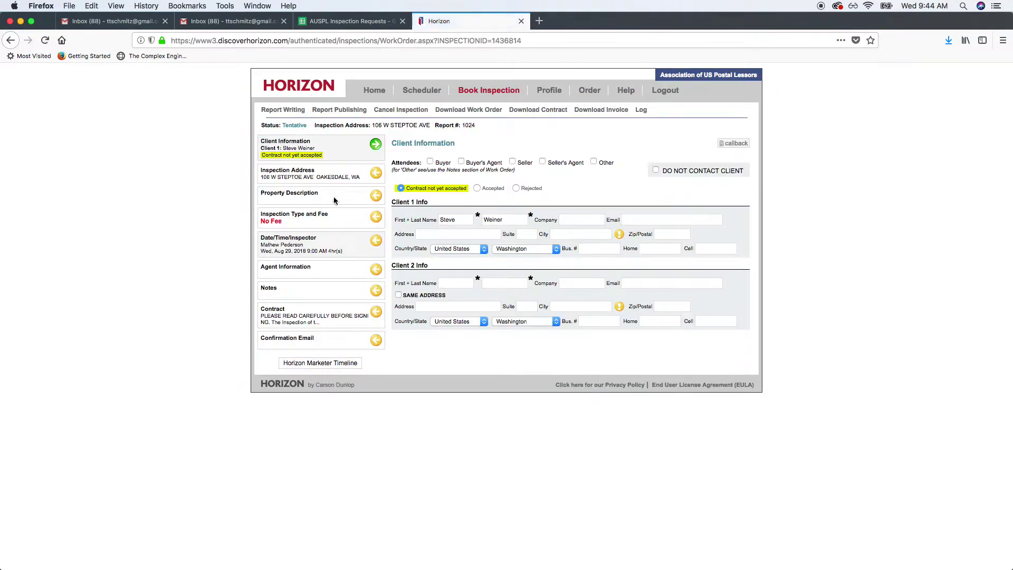
pyautogui.click(312, 174)
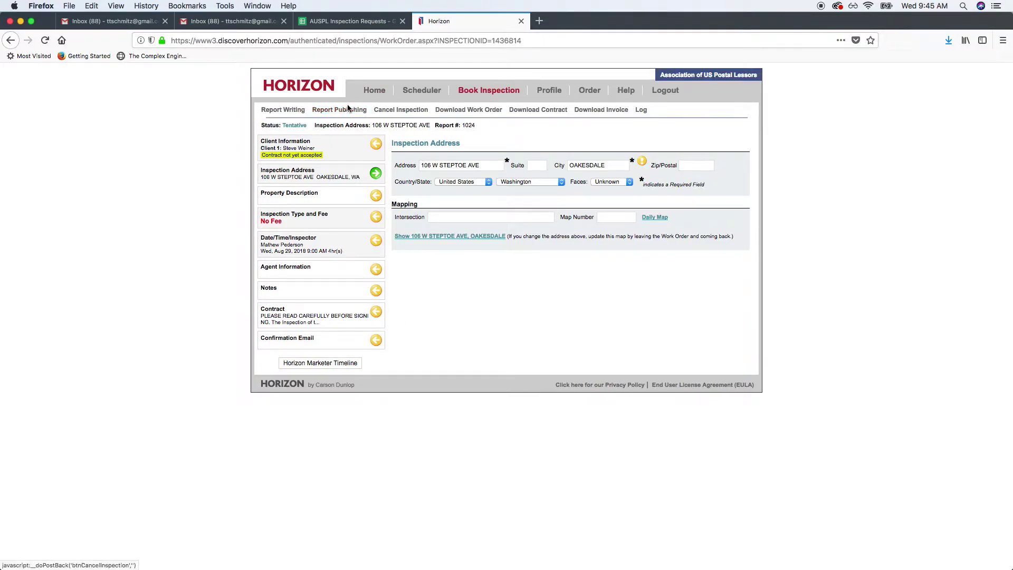
pyautogui.click(298, 111)
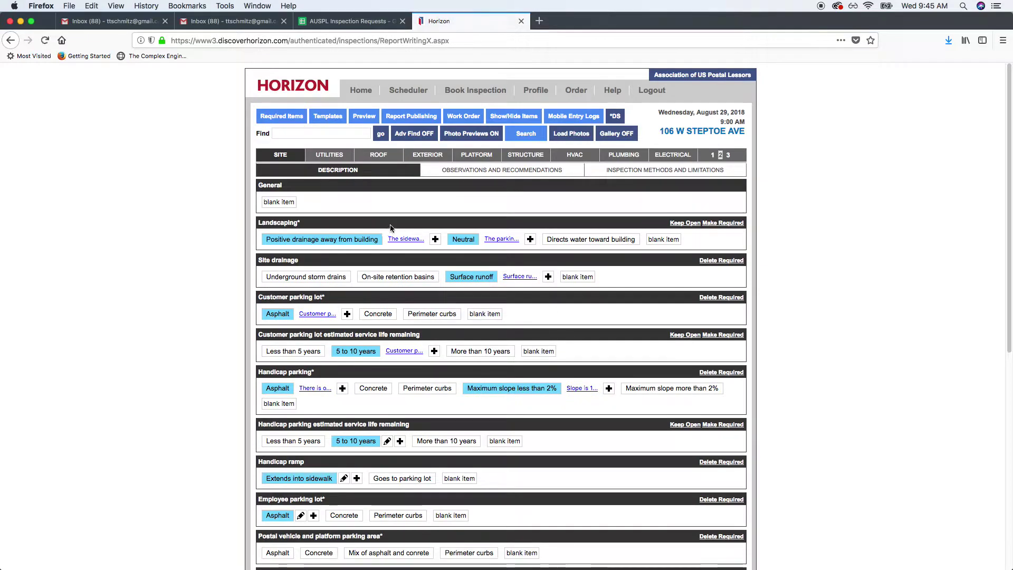
# Step: Review the Site description items, look at page 1 of the report categories, and return to page 2
pyautogui.scroll(-10, 243, 249)
pyautogui.scroll(6, 232, 245)
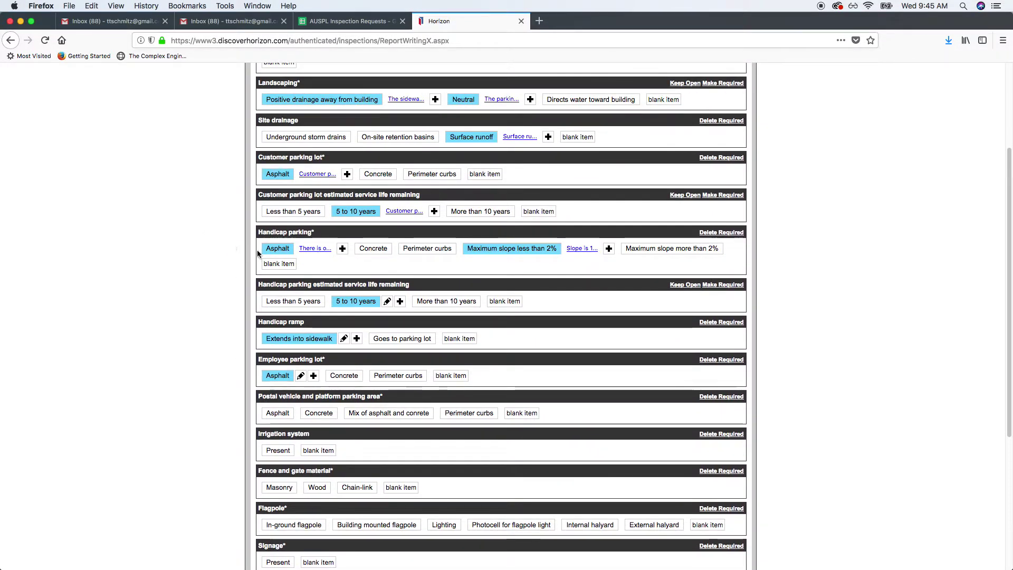
pyautogui.scroll(5, 248, 245)
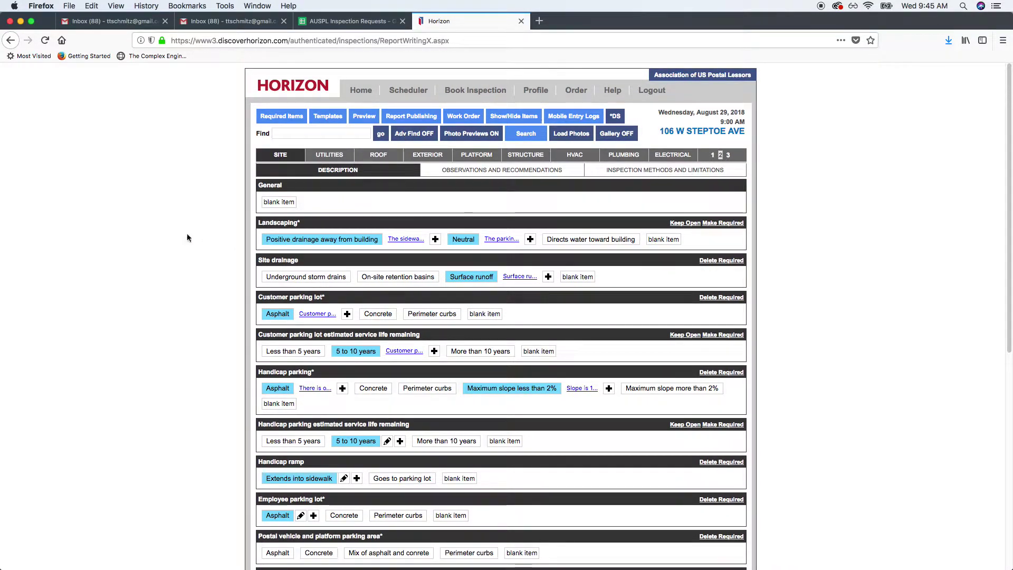
pyautogui.click(714, 158)
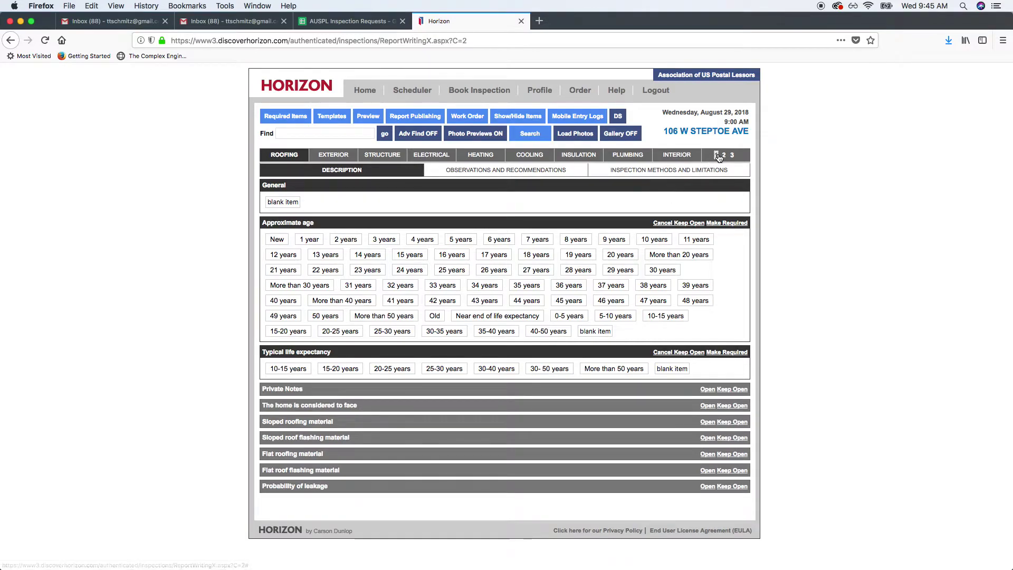
pyautogui.click(719, 156)
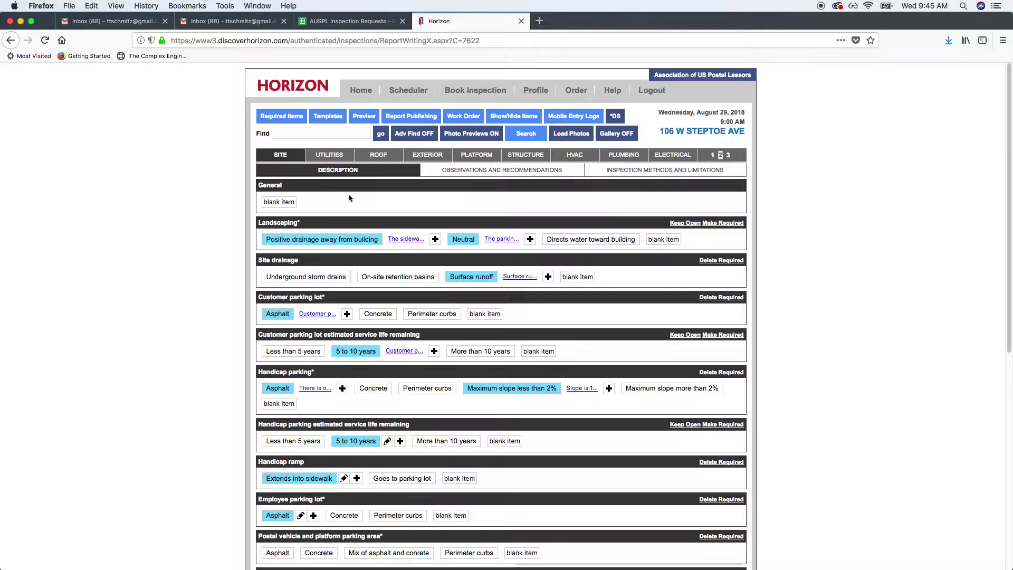
# Step: Mark the postal vehicle and platform parking area as Asphalt in the Site description
pyautogui.scroll(-5, 235, 165)
pyautogui.scroll(-2, 209, 240)
pyautogui.scroll(1, 217, 240)
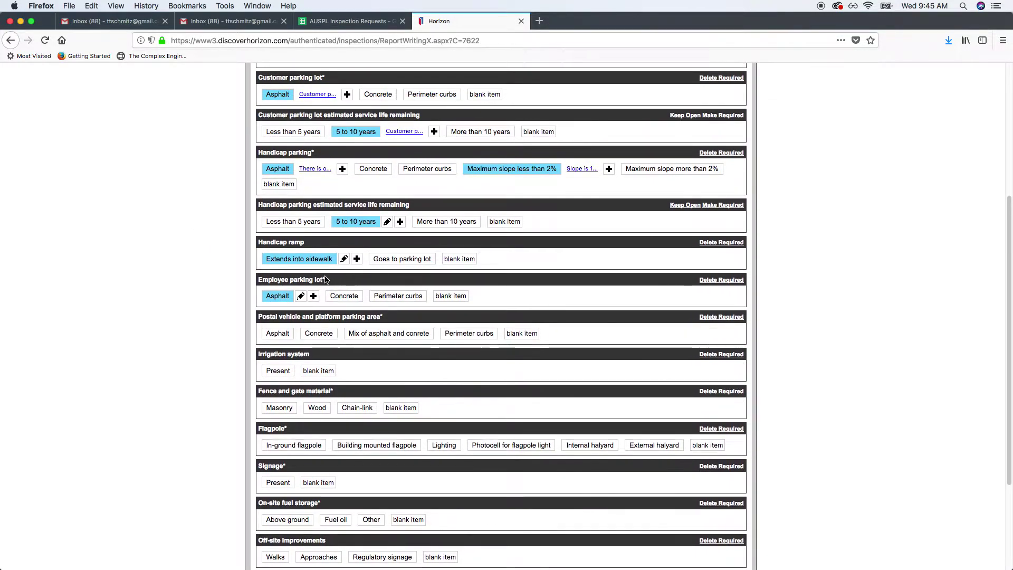
pyautogui.scroll(1, 325, 279)
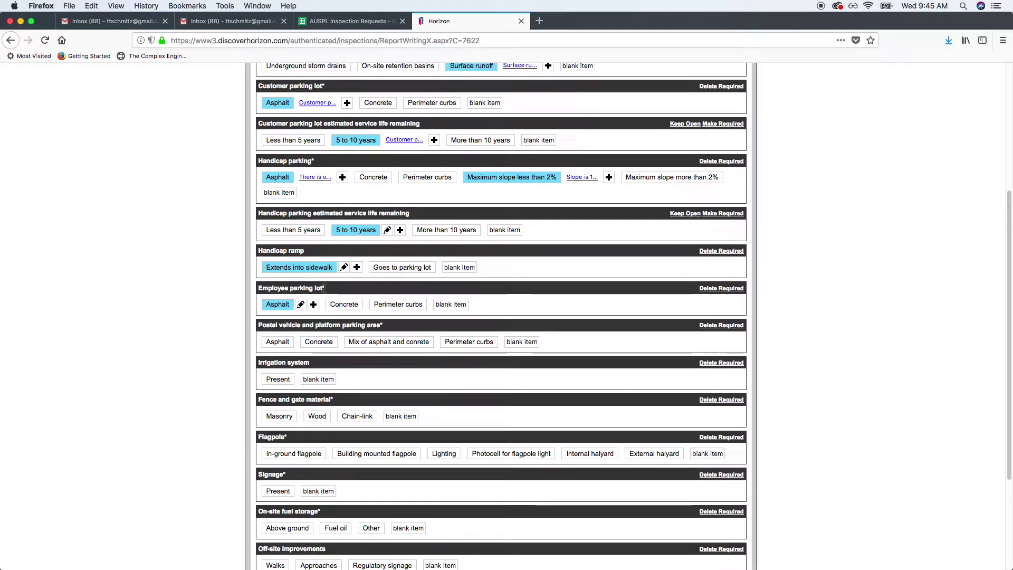
pyautogui.scroll(-3, 323, 274)
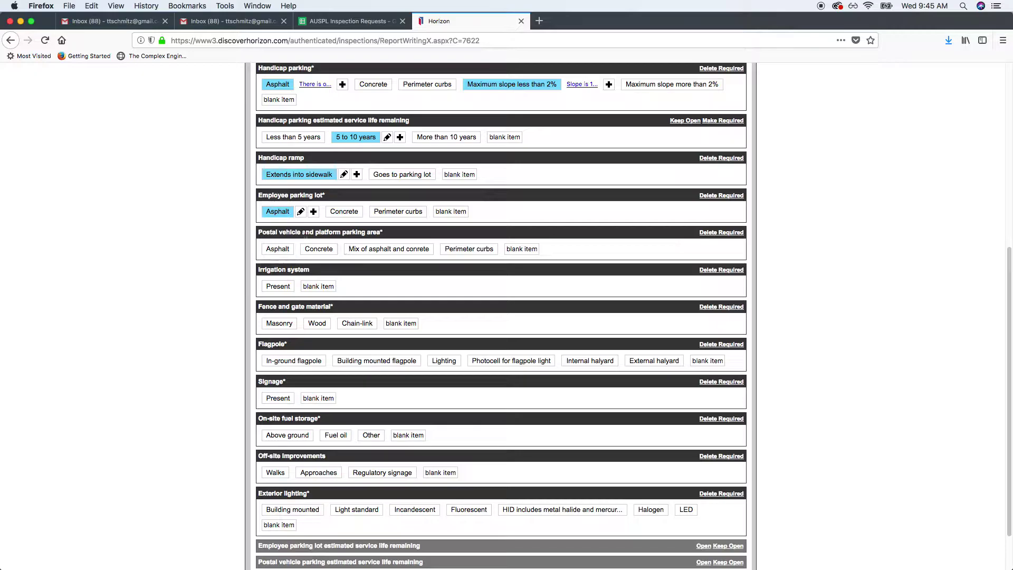
pyautogui.moveTo(275, 232); pyautogui.dragTo(399, 235)
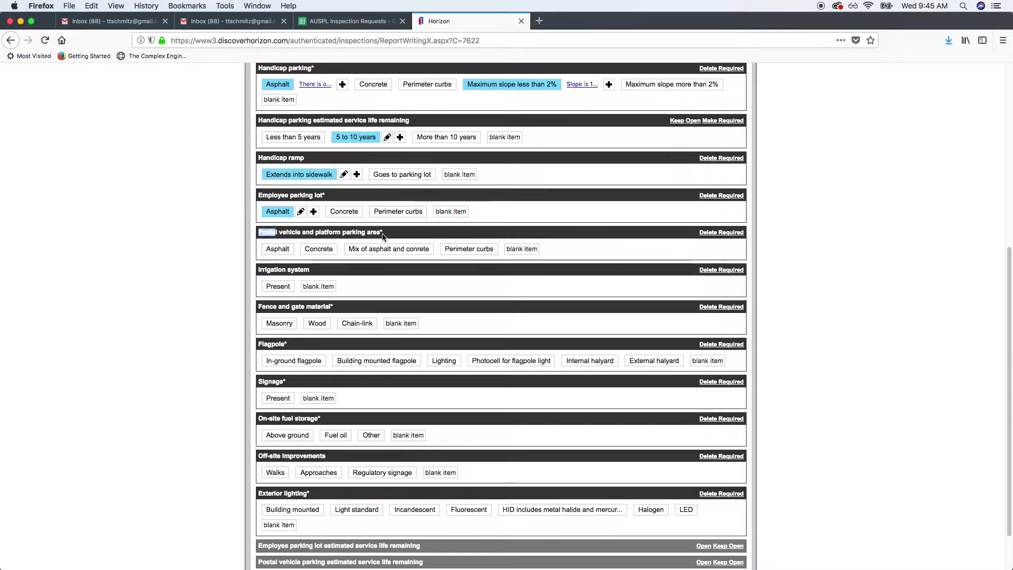
pyautogui.click(382, 235)
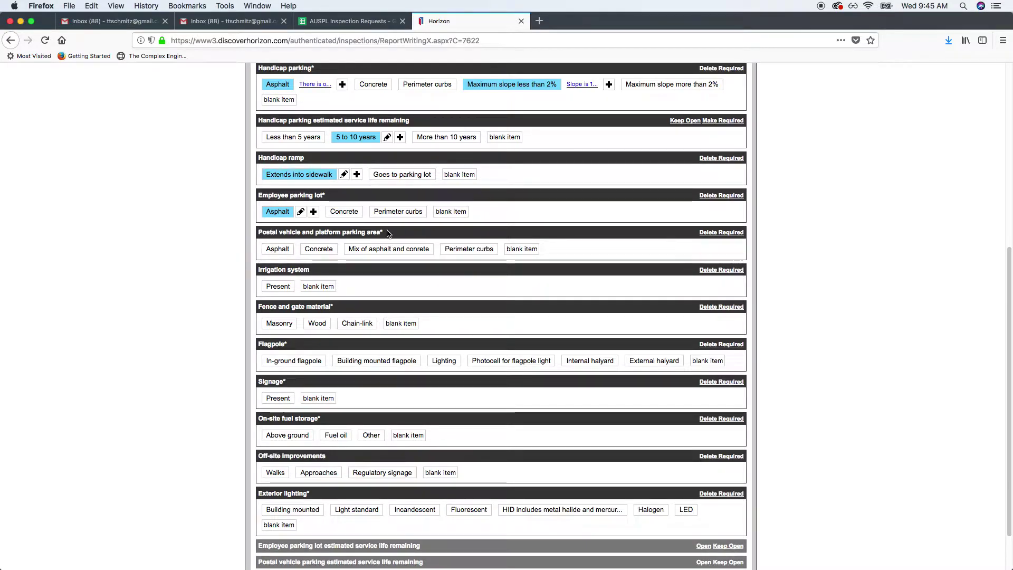
pyautogui.click(284, 251)
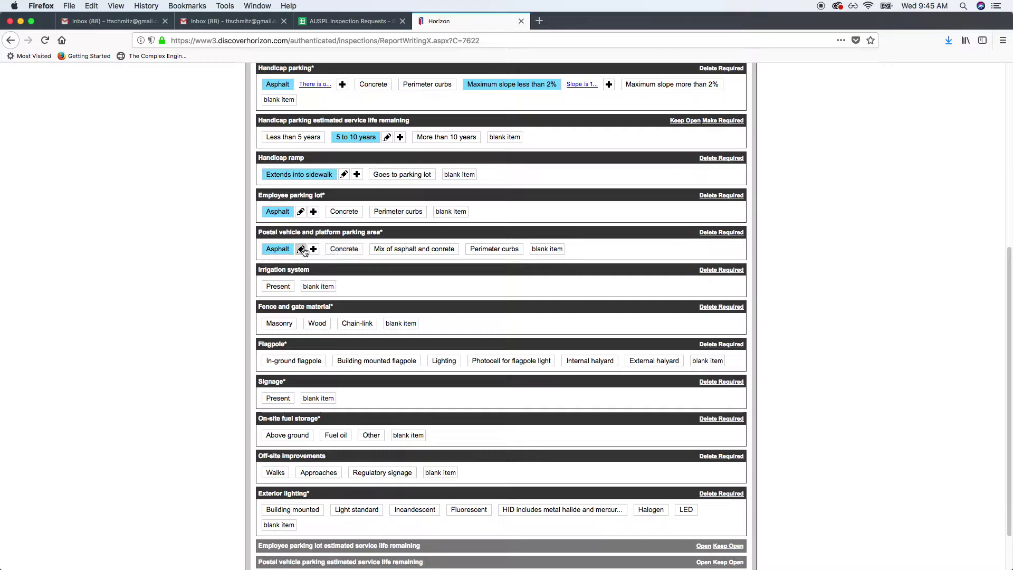
# Step: Open the photo uploader from the postal vehicle area's Asphalt details, browse the Desktop for photos, and return without choosing a file
pyautogui.click(302, 249)
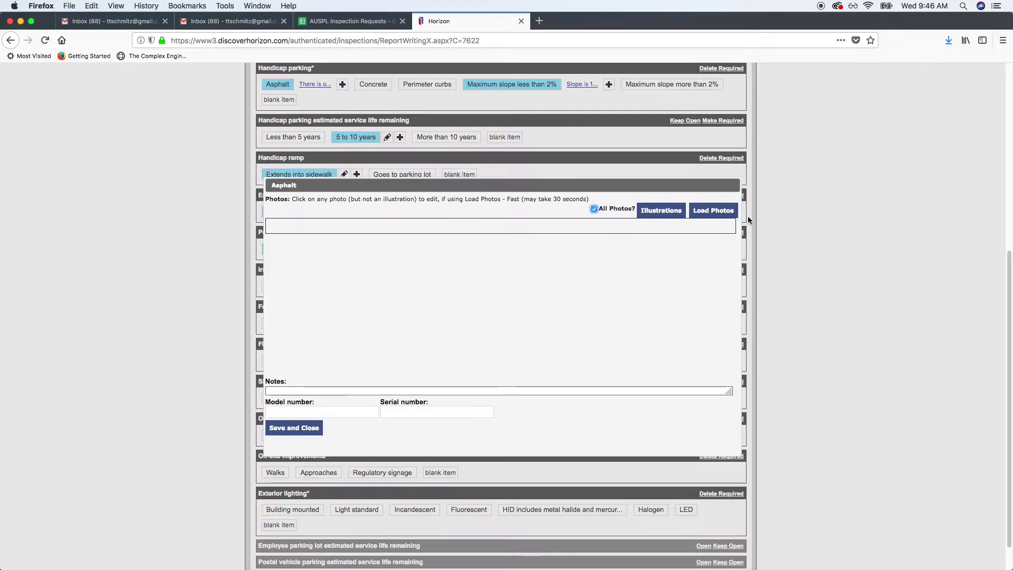
pyautogui.click(712, 211)
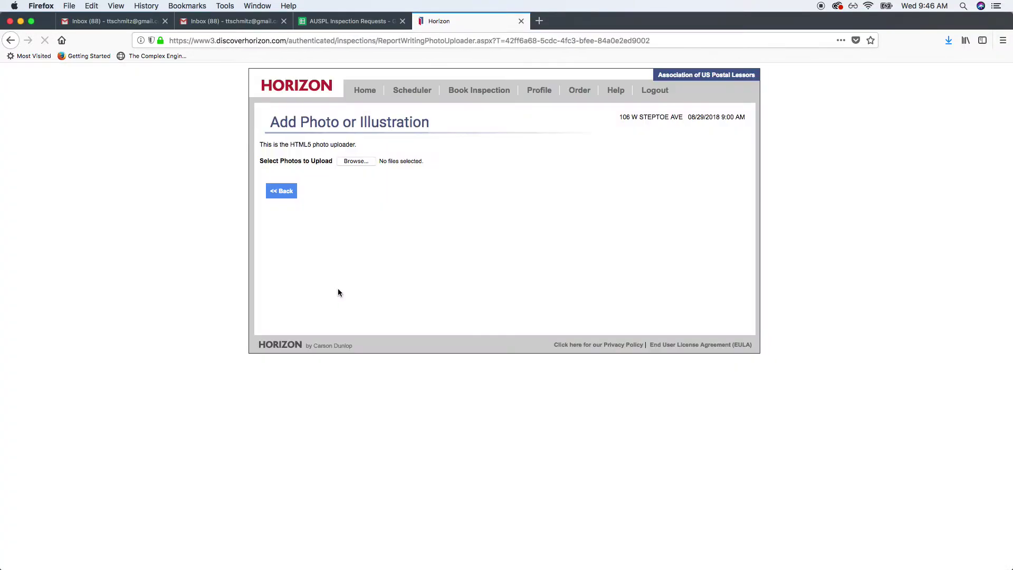
pyautogui.click(357, 161)
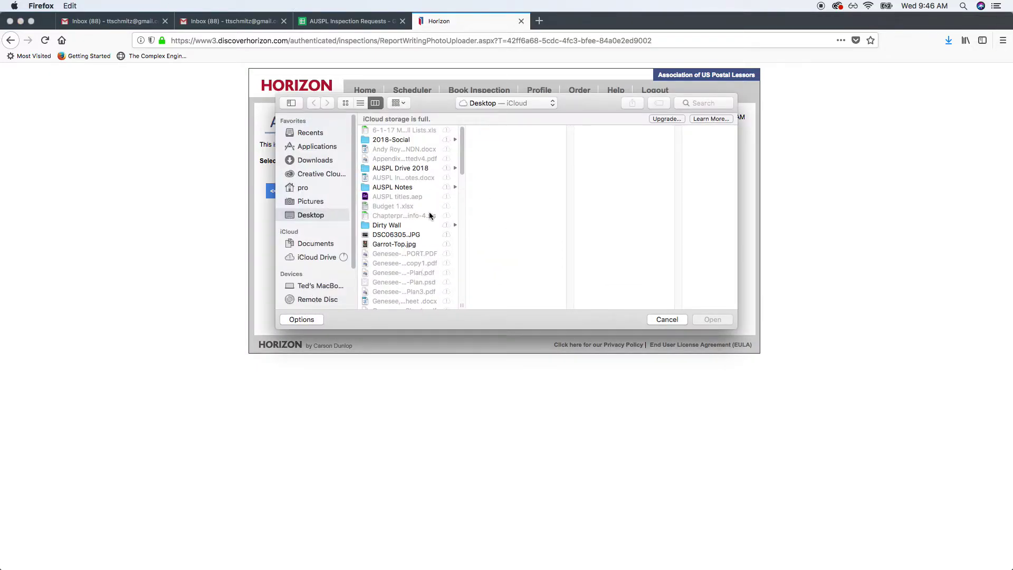
pyautogui.scroll(-10, 456, 259)
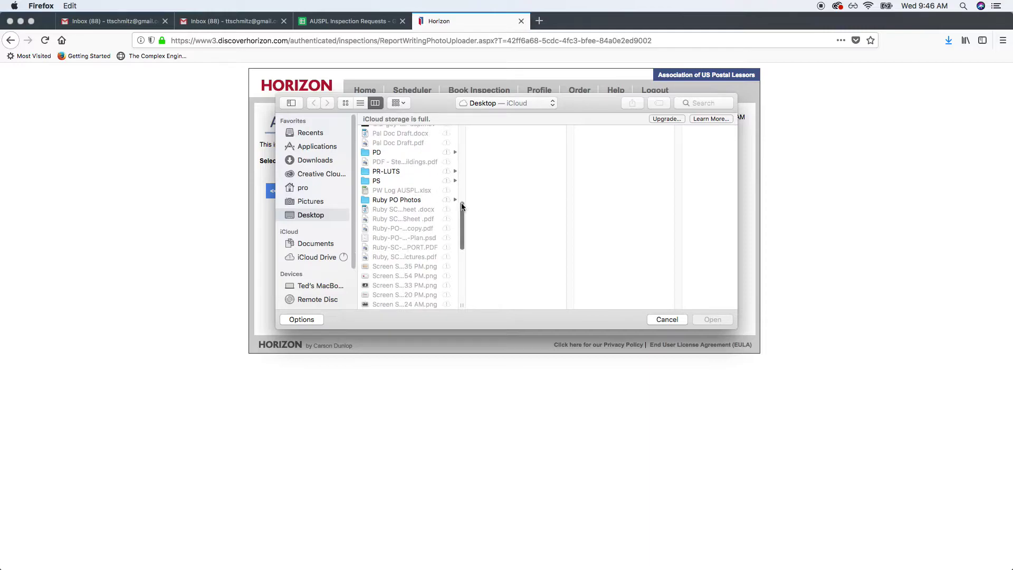
pyautogui.scroll(5, 411, 200)
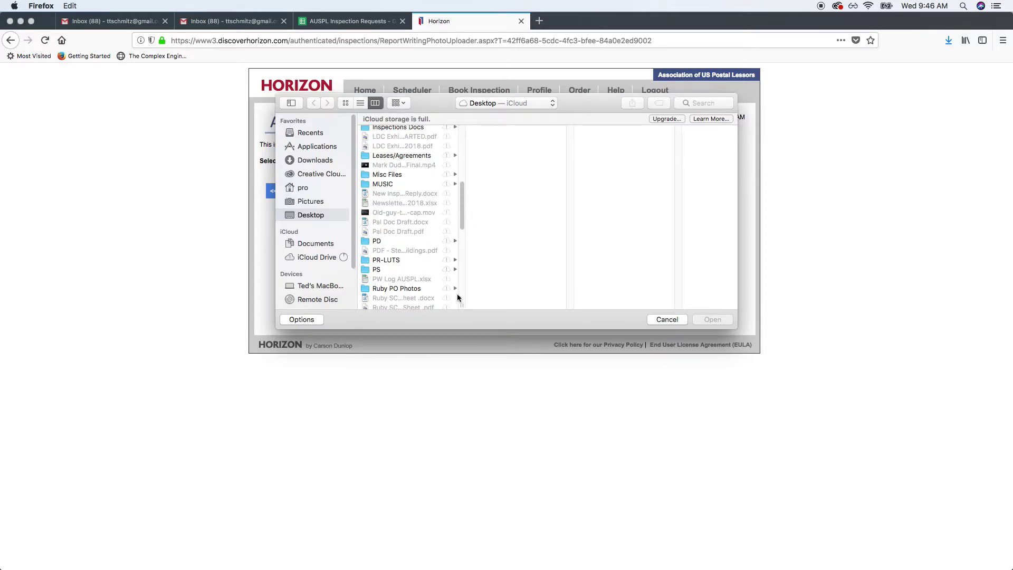
pyautogui.click(667, 319)
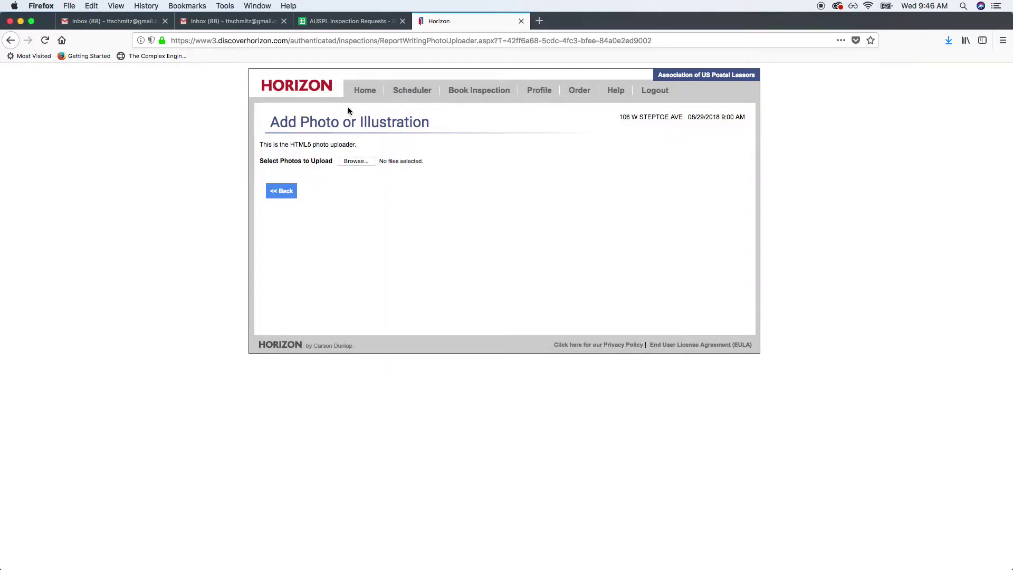
pyautogui.click(285, 192)
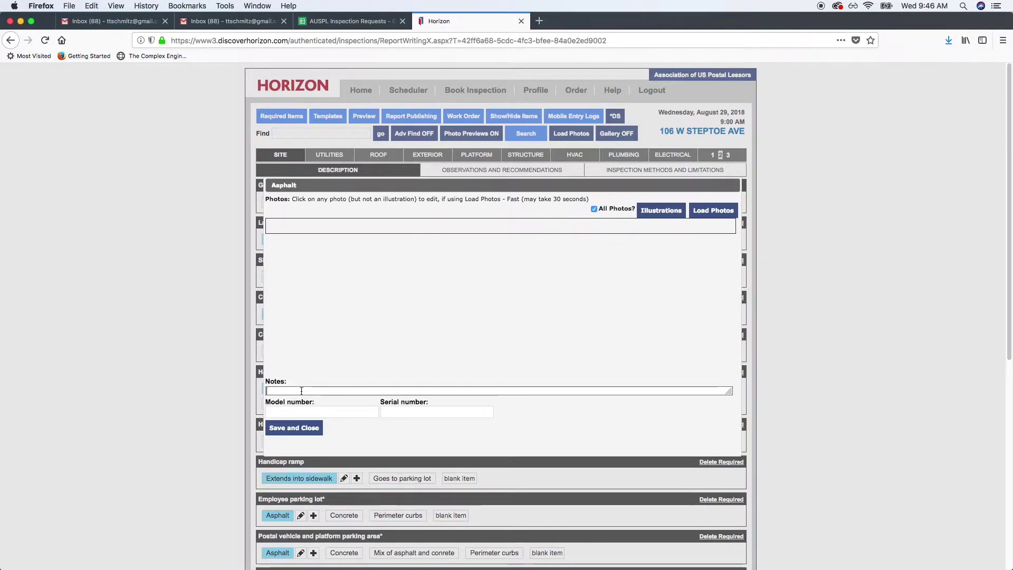
# Step: Enter the note "Postal Vehicle Area" in the Asphalt item's details
pyautogui.click(301, 390)
pyautogui.write('Vehicle')
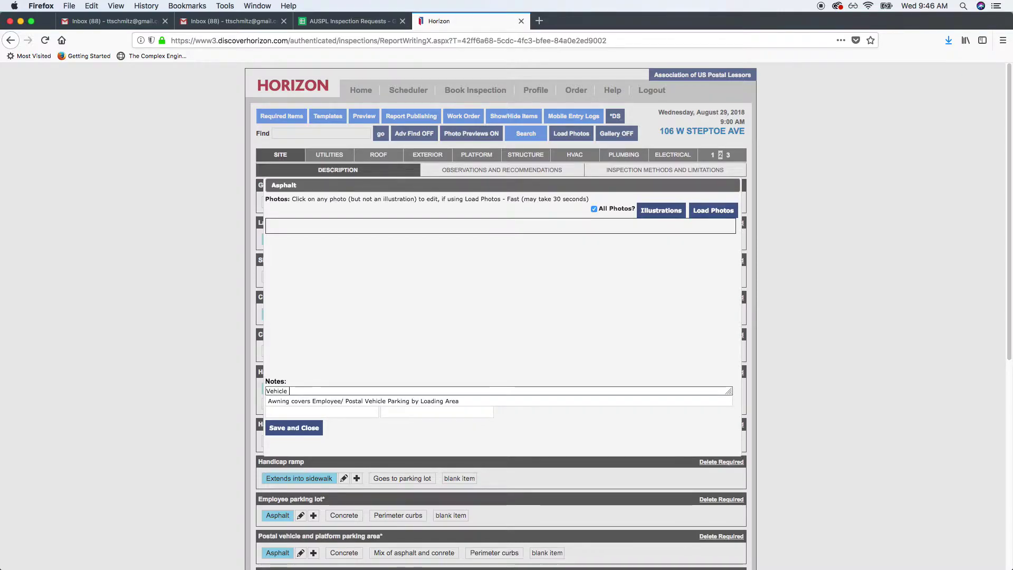
pyautogui.press('BackSpace')
pyautogui.press('BackSpace')
pyautogui.press('BackSpace')
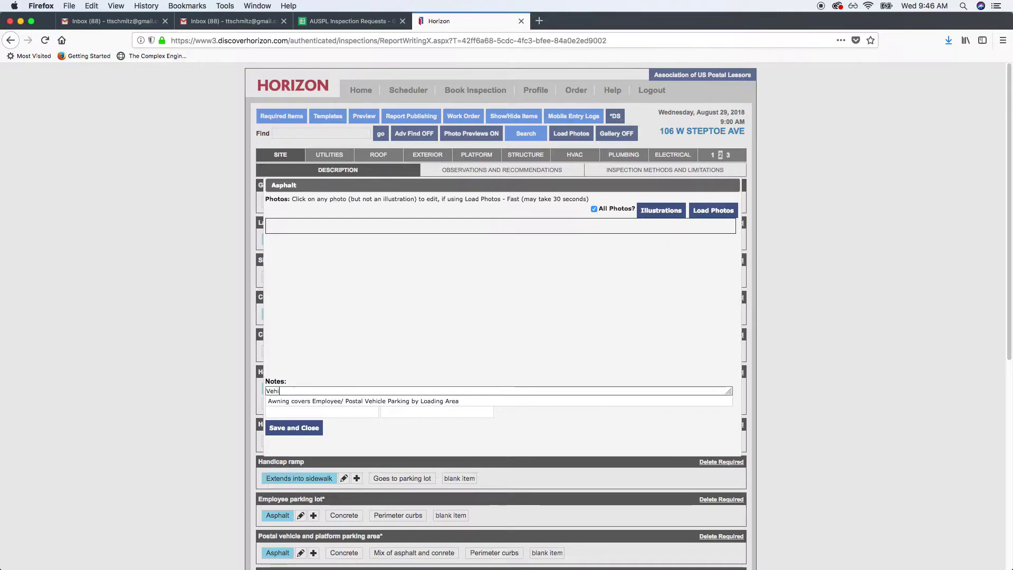
pyautogui.click(266, 391)
pyautogui.write('Postal')
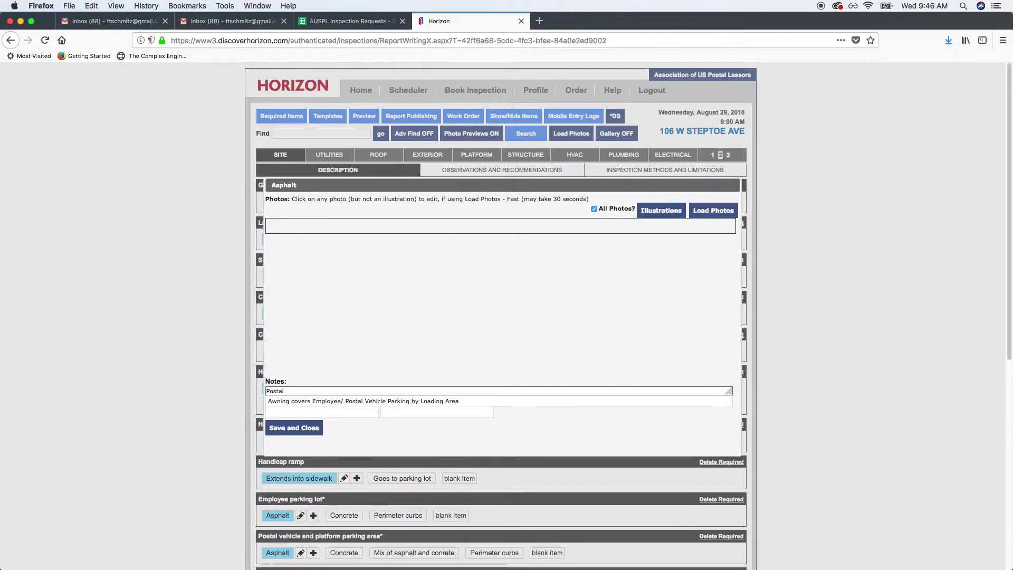
pyautogui.press('End')
pyautogui.write('ehicle Area')
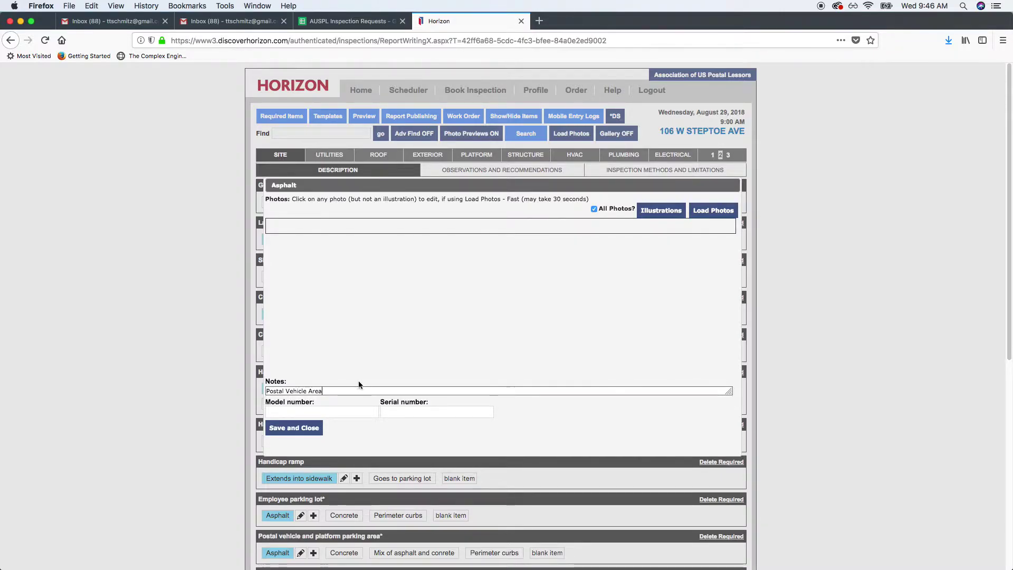
# Step: Clear the note of the Asphalt item and close its details
pyautogui.moveTo(359, 391); pyautogui.dragTo(131, 353)
pyautogui.press('super+x')
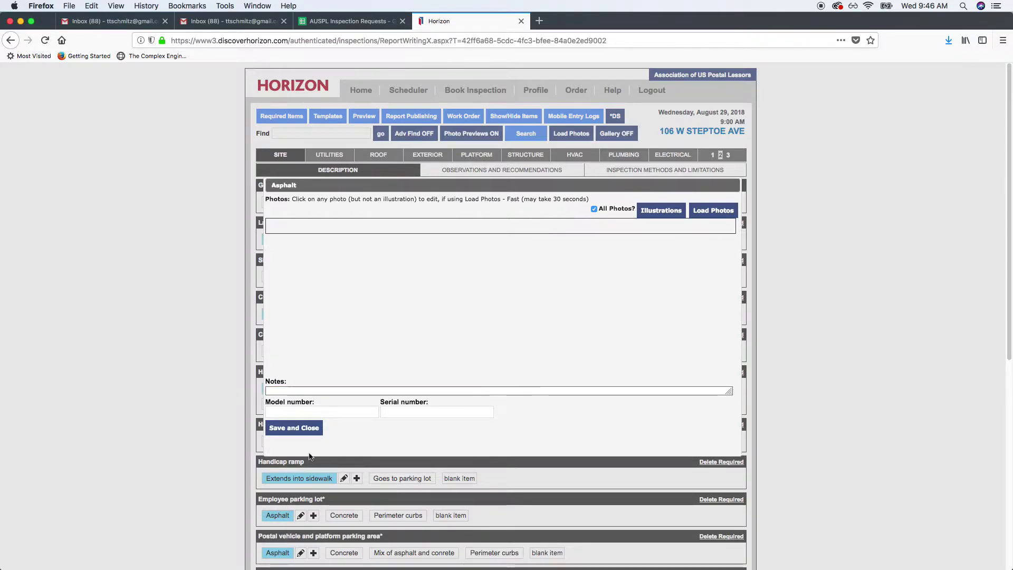
pyautogui.scroll(-6, 365, 372)
pyautogui.scroll(6, 271, 327)
pyautogui.click(306, 392)
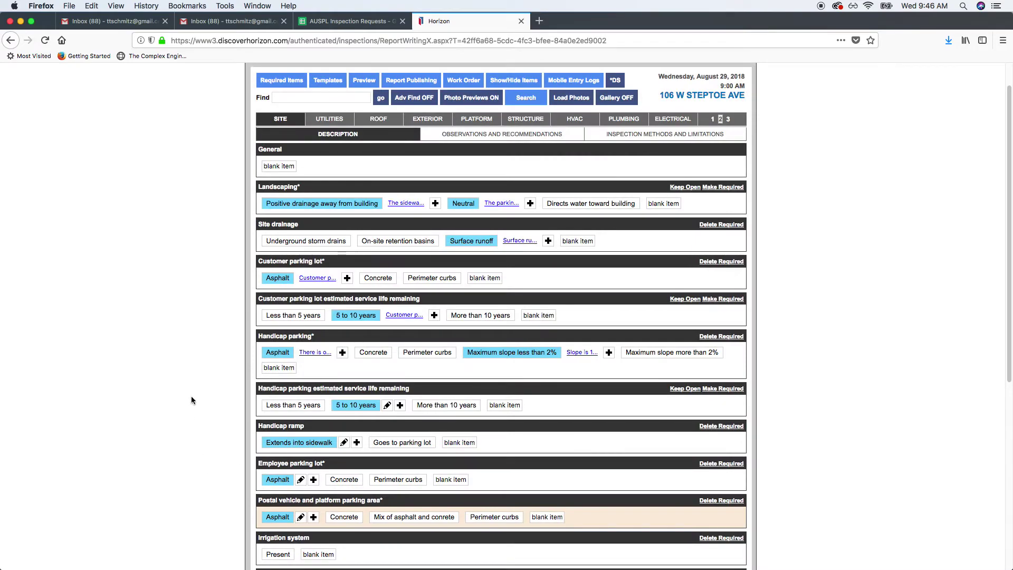
# Step: Deselect Asphalt for the postal vehicle and platform parking area
pyautogui.scroll(-2, 191, 395)
pyautogui.scroll(-2, 200, 405)
pyautogui.moveTo(306, 341); pyautogui.dragTo(373, 340)
pyautogui.click(287, 358)
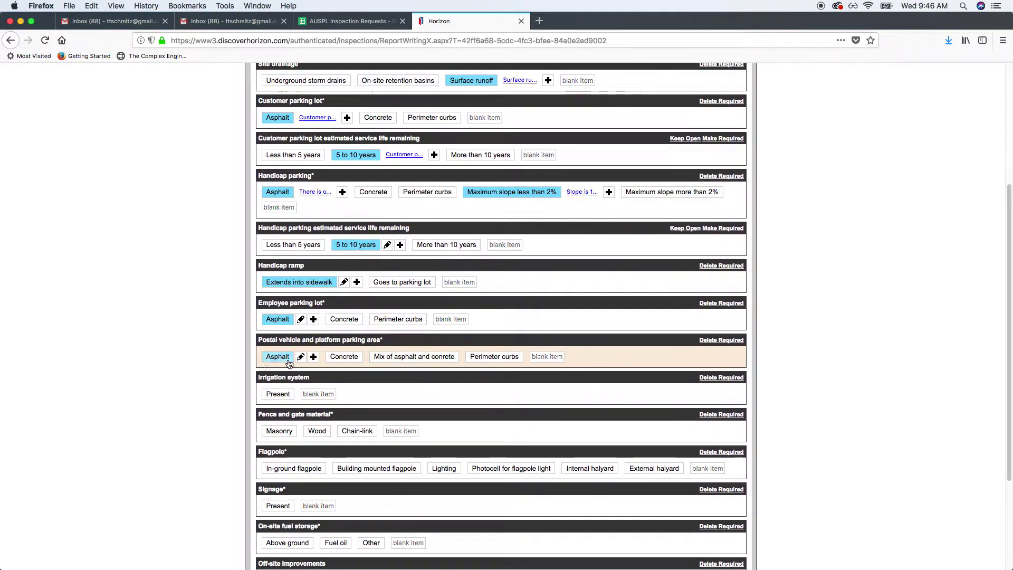
# Step: Look through the remaining Site description items, and open the Utilities section to examine its description items
pyautogui.scroll(-3, 198, 364)
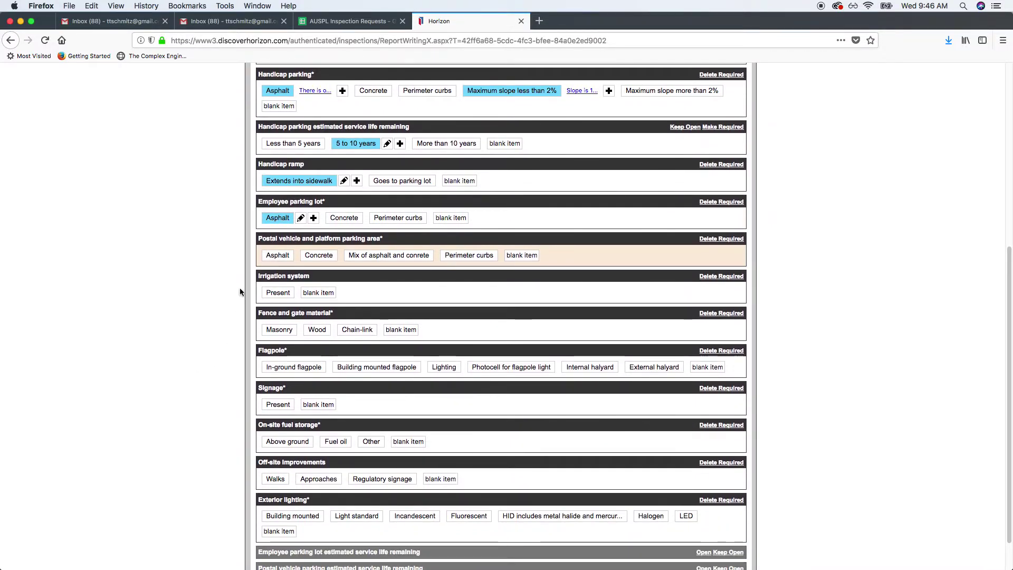
pyautogui.scroll(-2, 242, 271)
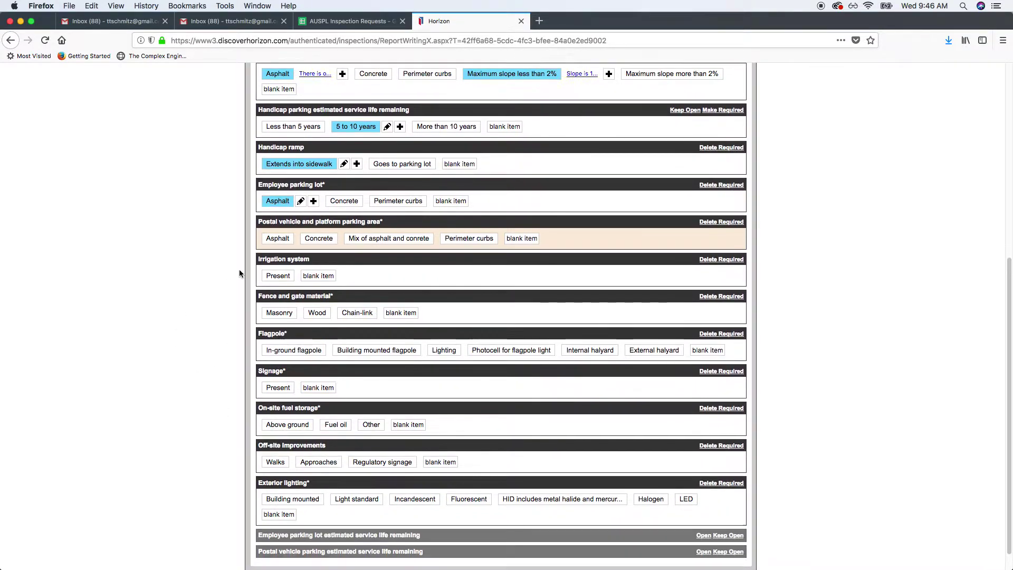
pyautogui.scroll(10, 233, 299)
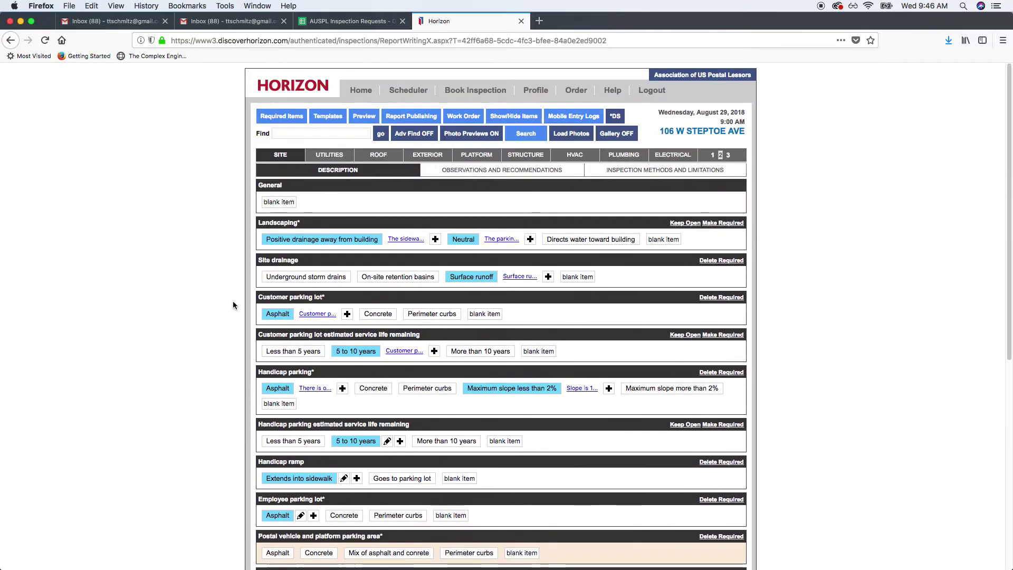
pyautogui.click(339, 158)
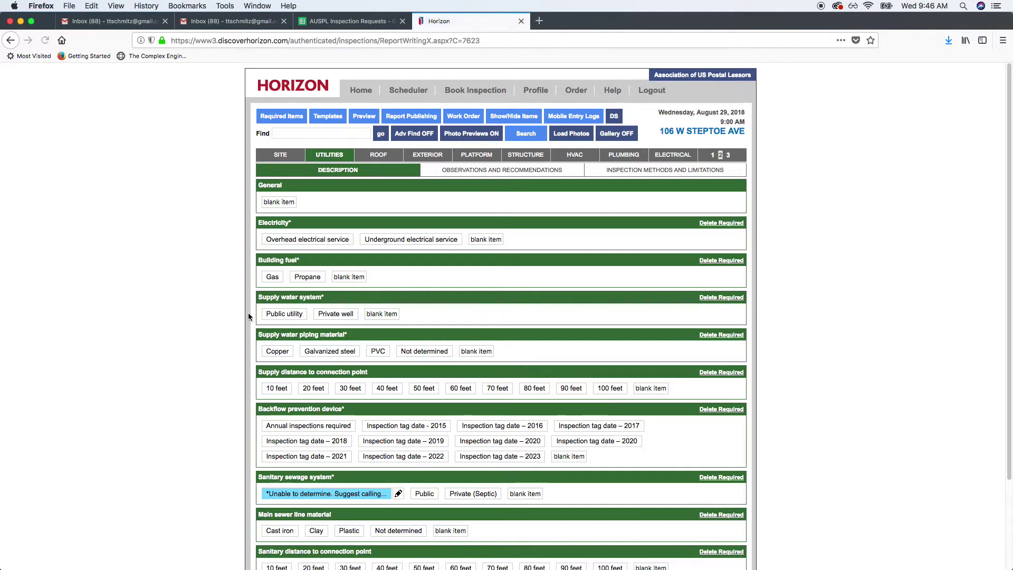
pyautogui.scroll(-4, 221, 306)
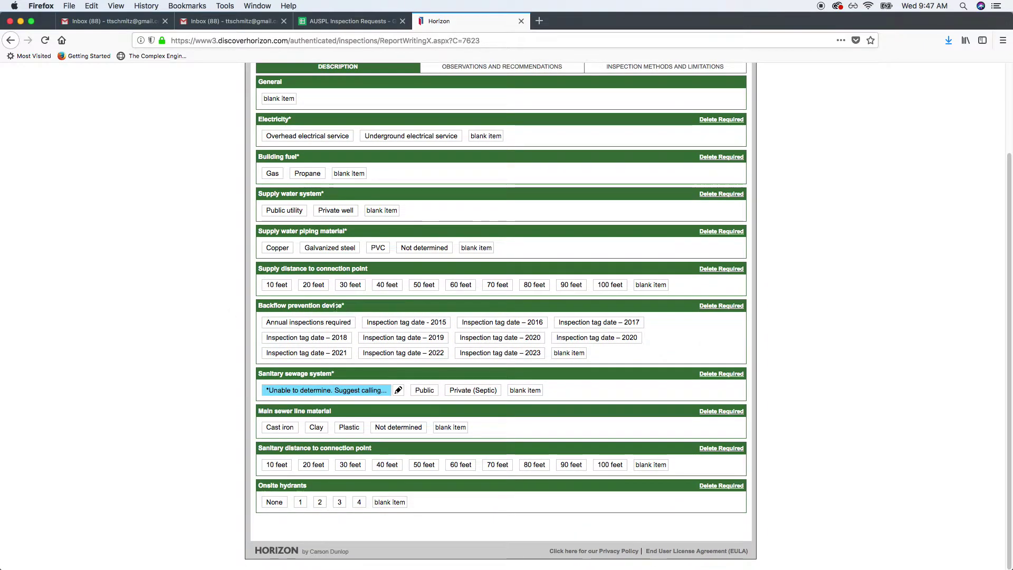
# Step: Add a blank item under Backflow prevention device in the Utilities description with the note "N/A"
pyautogui.moveTo(270, 306); pyautogui.dragTo(343, 306)
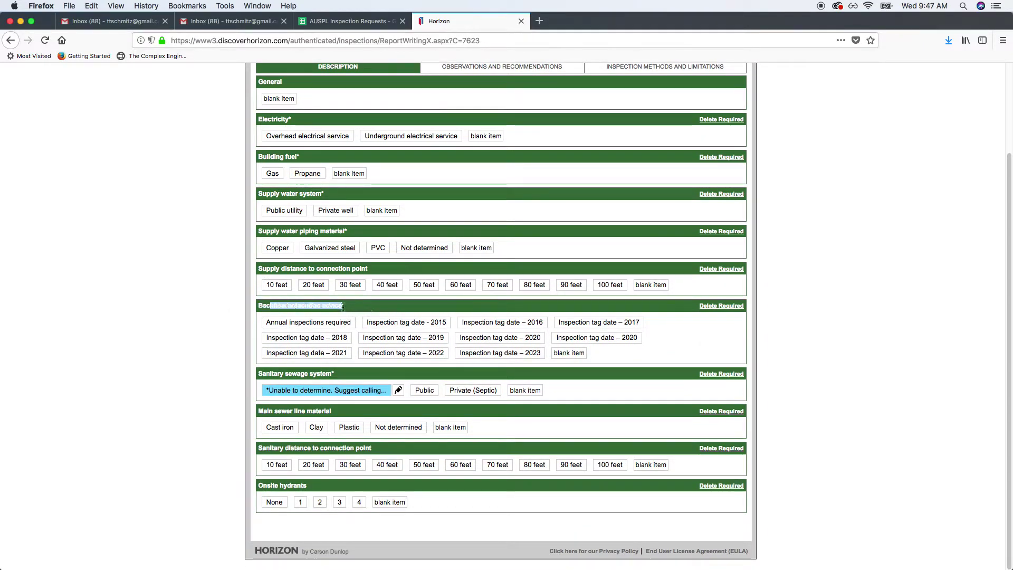
pyautogui.click(343, 306)
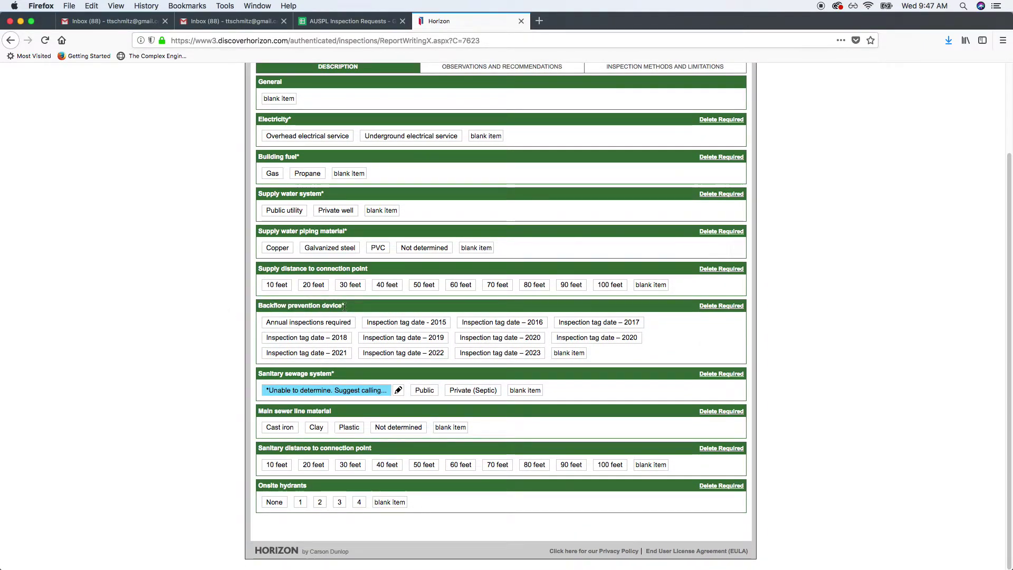
pyautogui.click(572, 355)
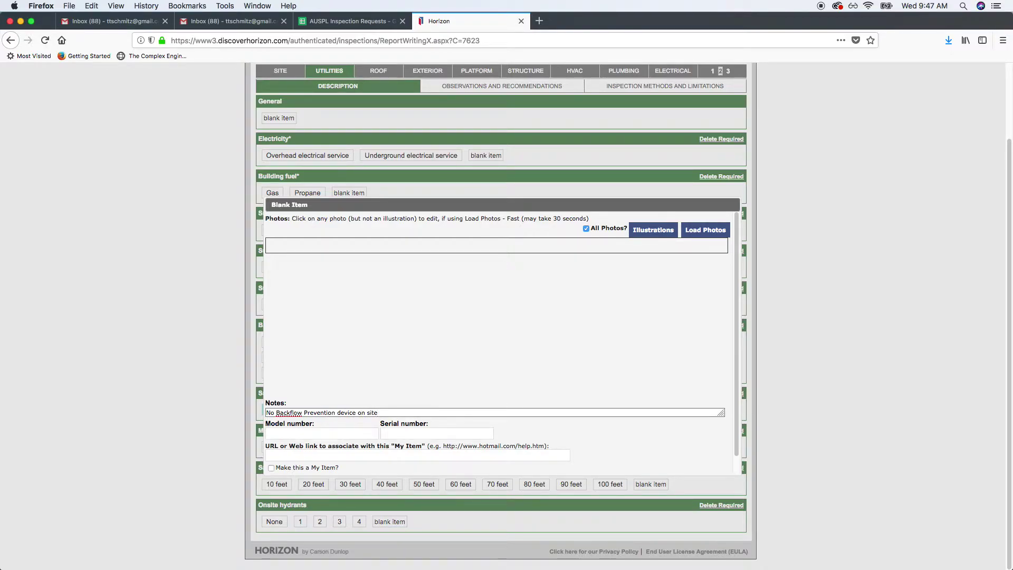
pyautogui.moveTo(431, 410); pyautogui.dragTo(201, 365)
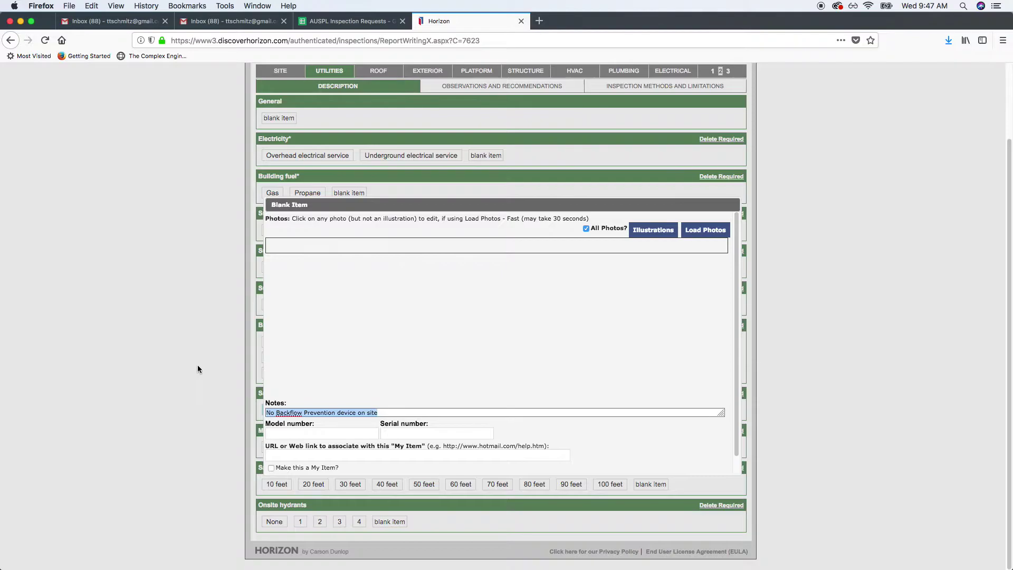
pyautogui.write('N/A')
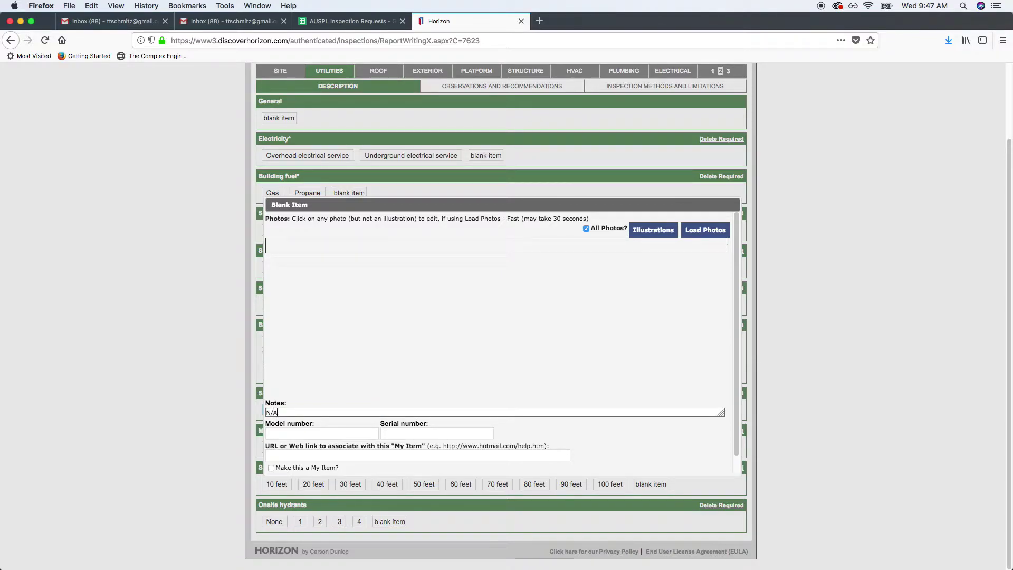
pyautogui.scroll(-1, 385, 435)
pyautogui.click(311, 467)
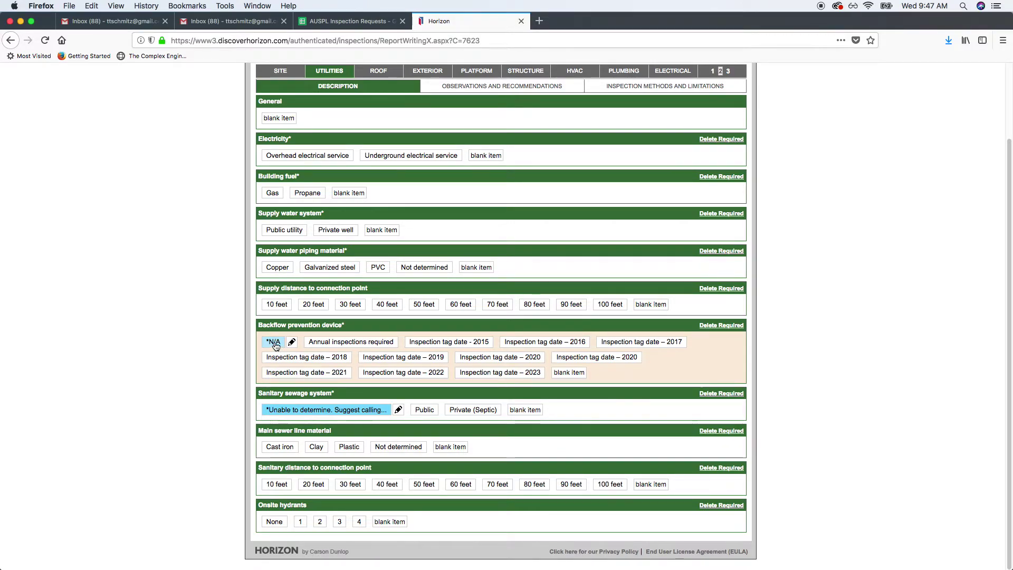
# Step: Delete the custom "N/A" item from Backflow prevention device
pyautogui.click(276, 346)
pyautogui.click(537, 268)
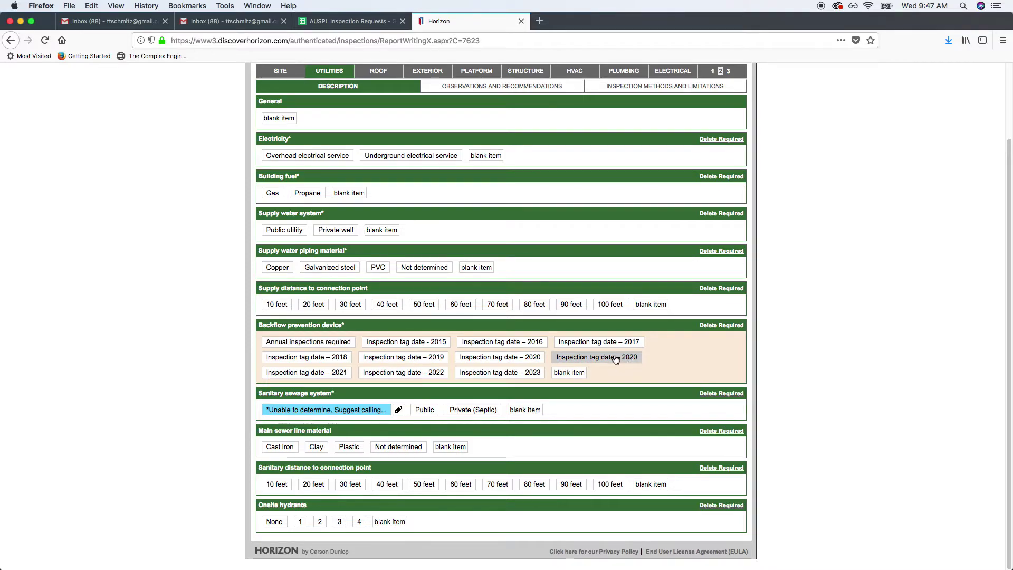
# Step: Open the Utilities observations and recommendations, and expand the private well drainage and cast iron supply piping groups
pyautogui.scroll(2, 217, 312)
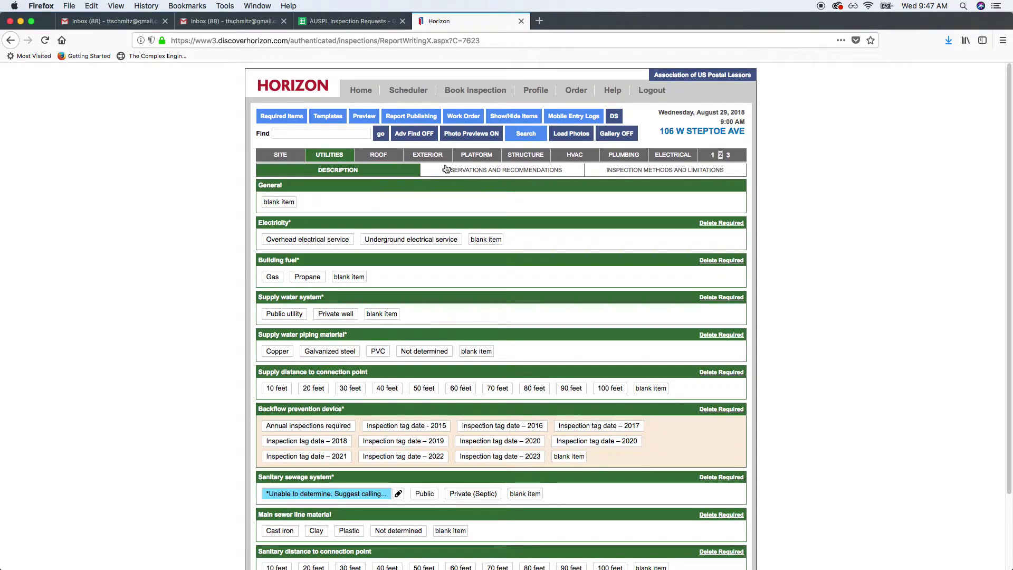
pyautogui.click(383, 156)
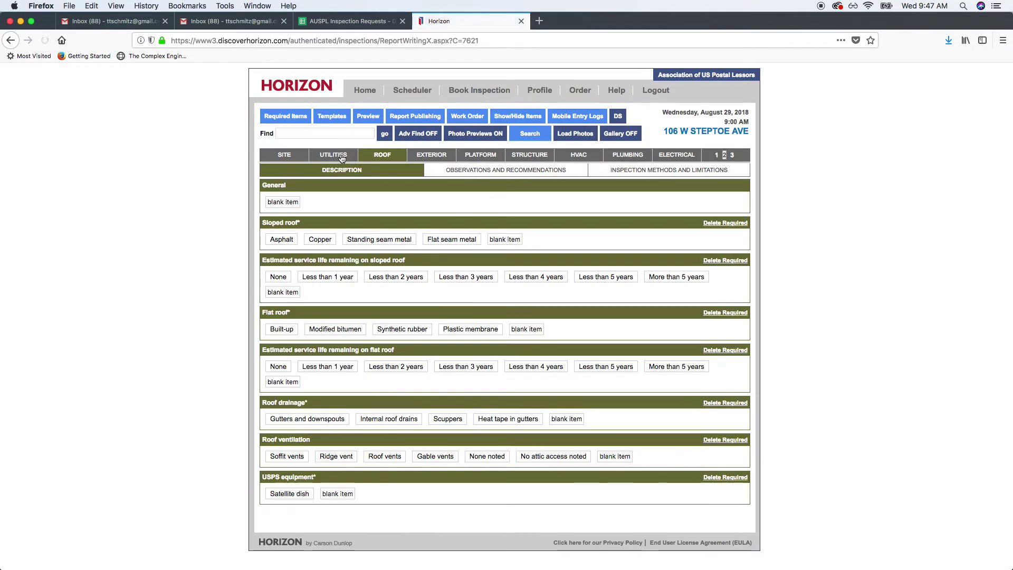
pyautogui.click(341, 156)
pyautogui.click(506, 170)
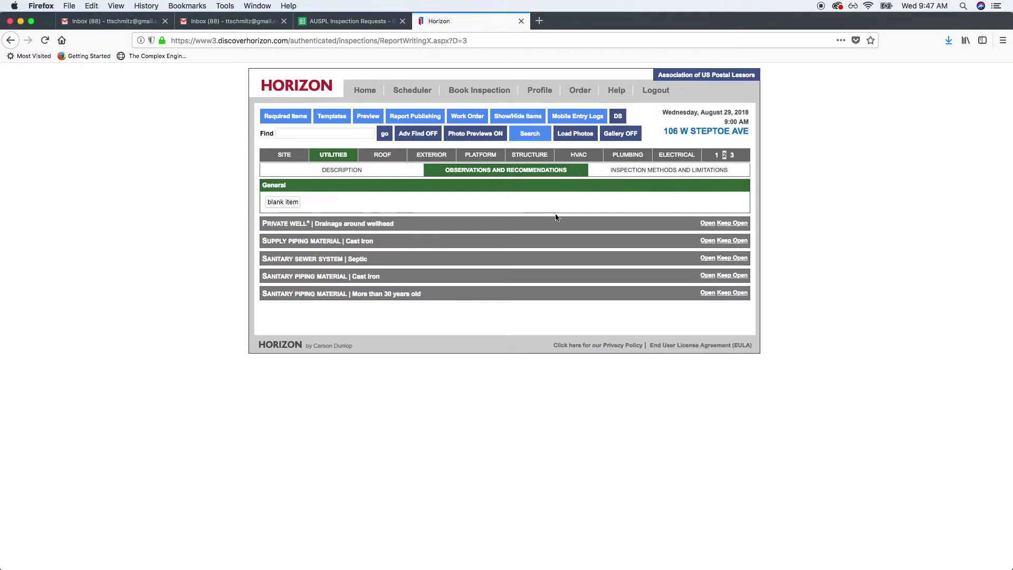
pyautogui.click(708, 224)
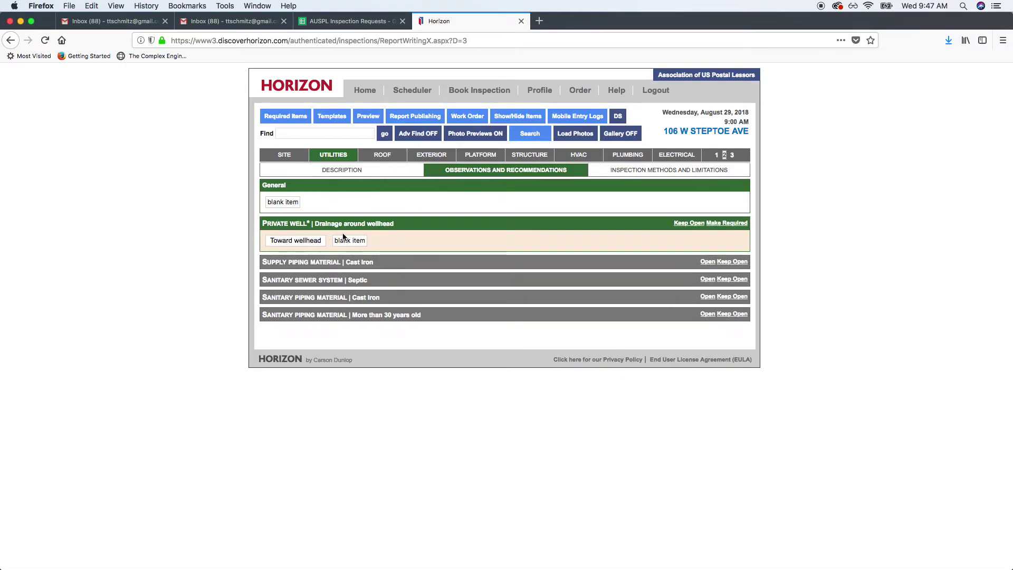
pyautogui.click(316, 262)
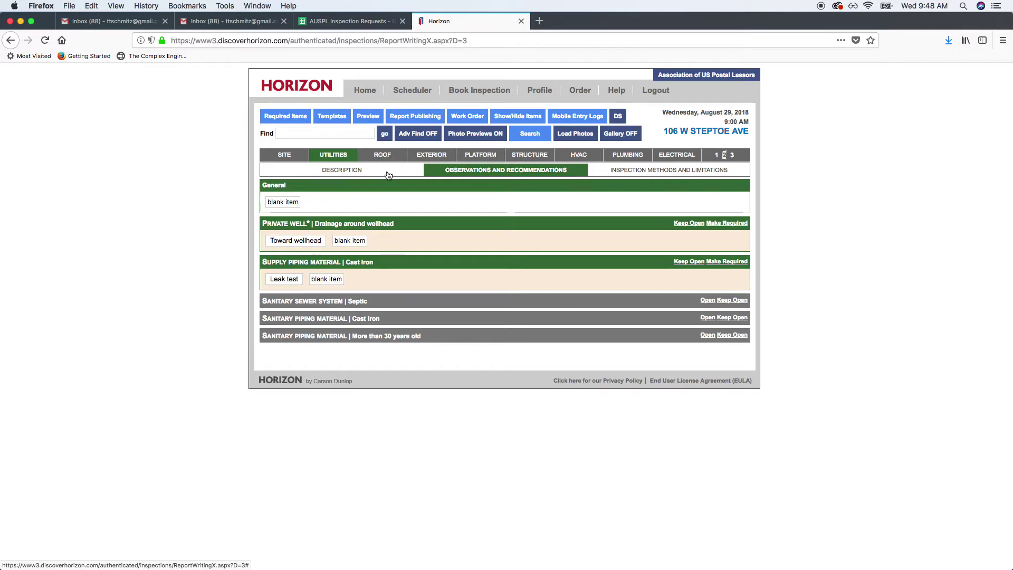
# Step: Look through the Roof section's observations and recommendations, inspection methods and limitations, and description items
pyautogui.click(383, 154)
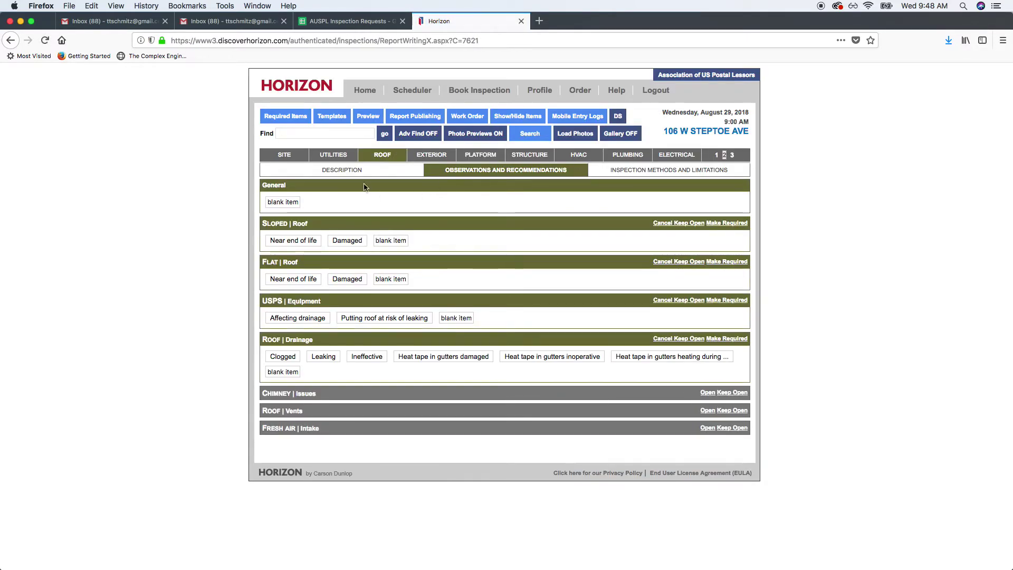
pyautogui.click(668, 169)
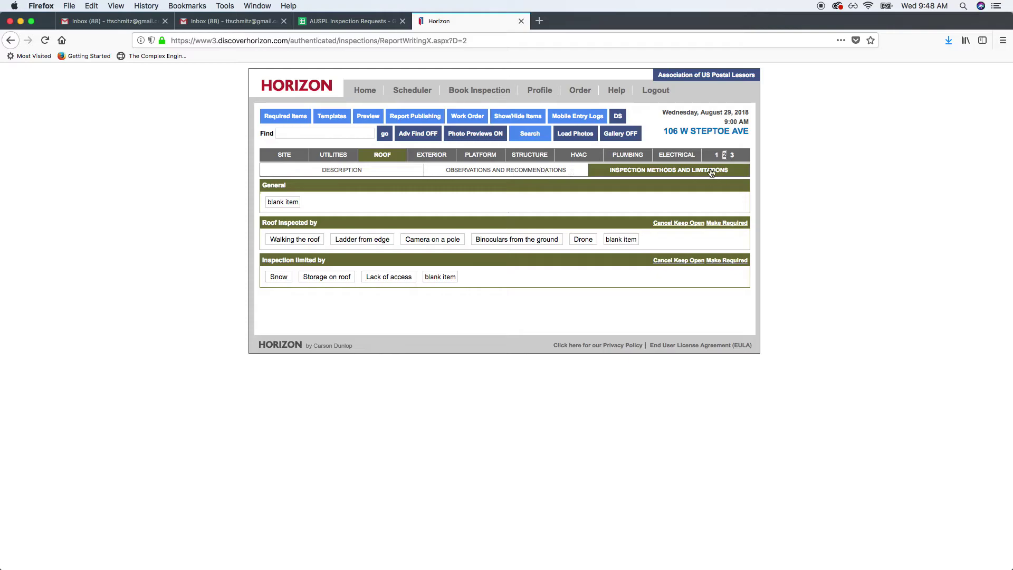
pyautogui.click(534, 173)
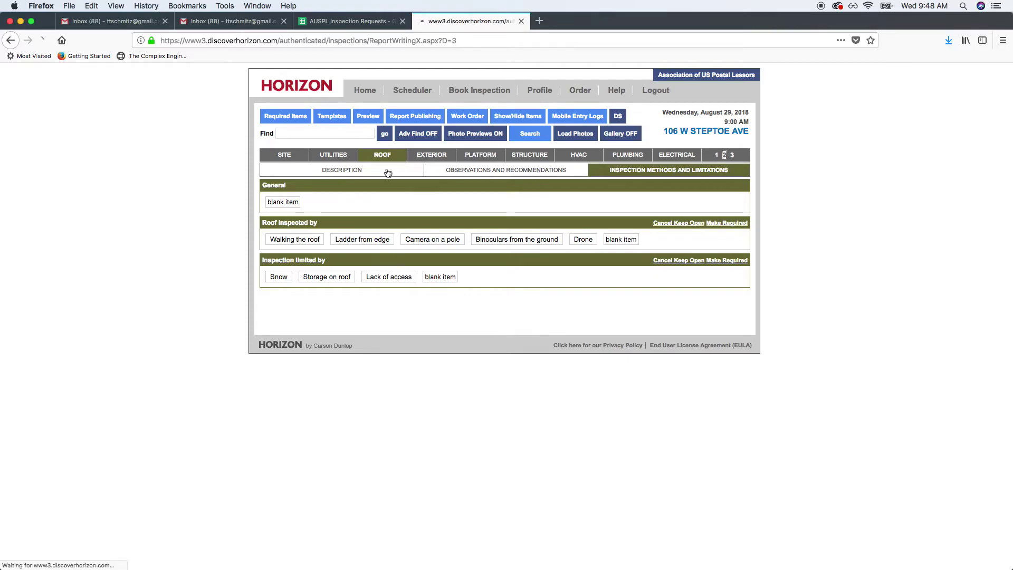
pyautogui.click(386, 172)
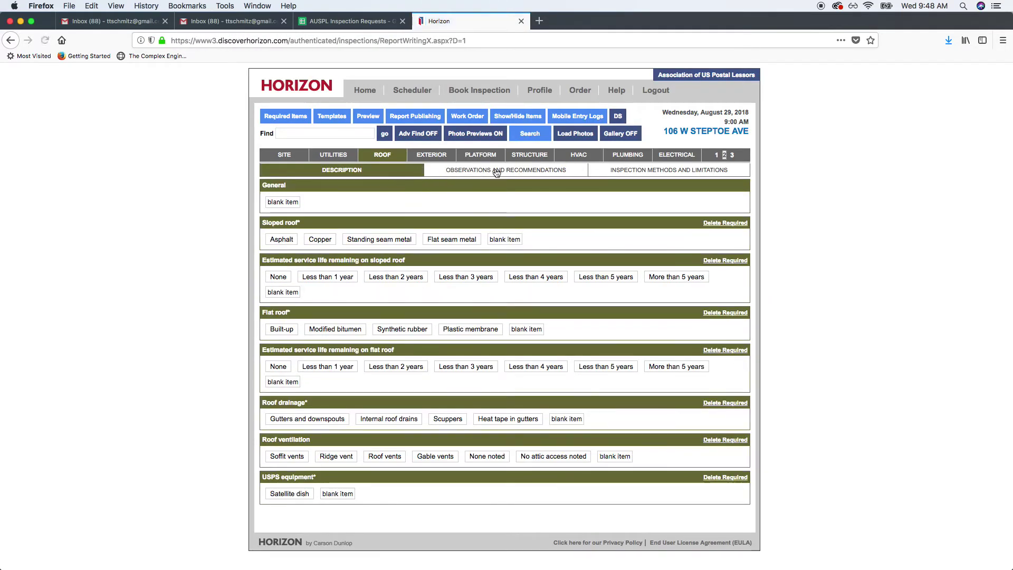
pyautogui.click(390, 174)
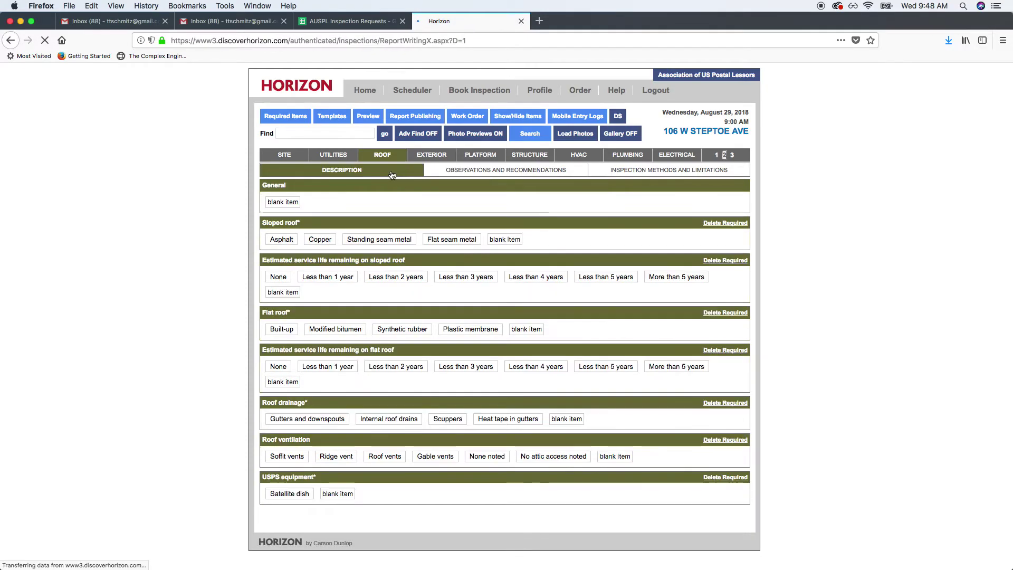
# Step: Select and deselect "Camera on a pole" under Roof inspected by in the Roof inspection methods and limitations
pyautogui.click(696, 172)
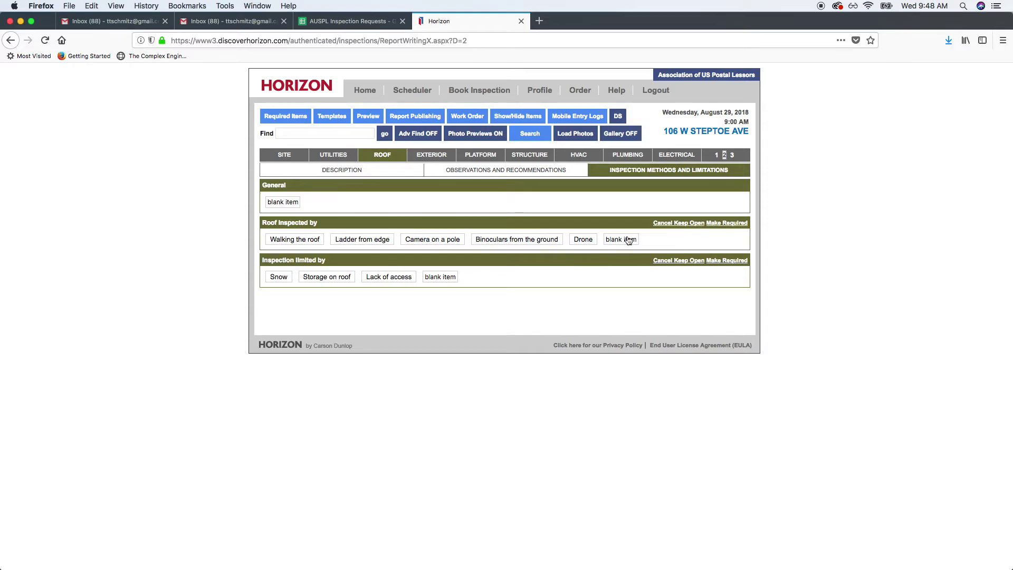
pyautogui.click(403, 240)
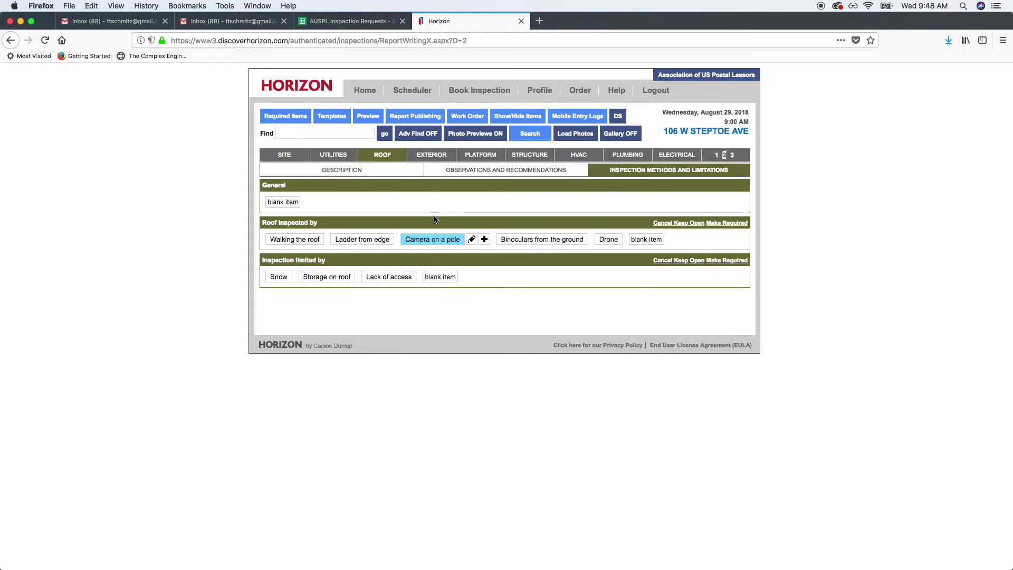
pyautogui.click(448, 239)
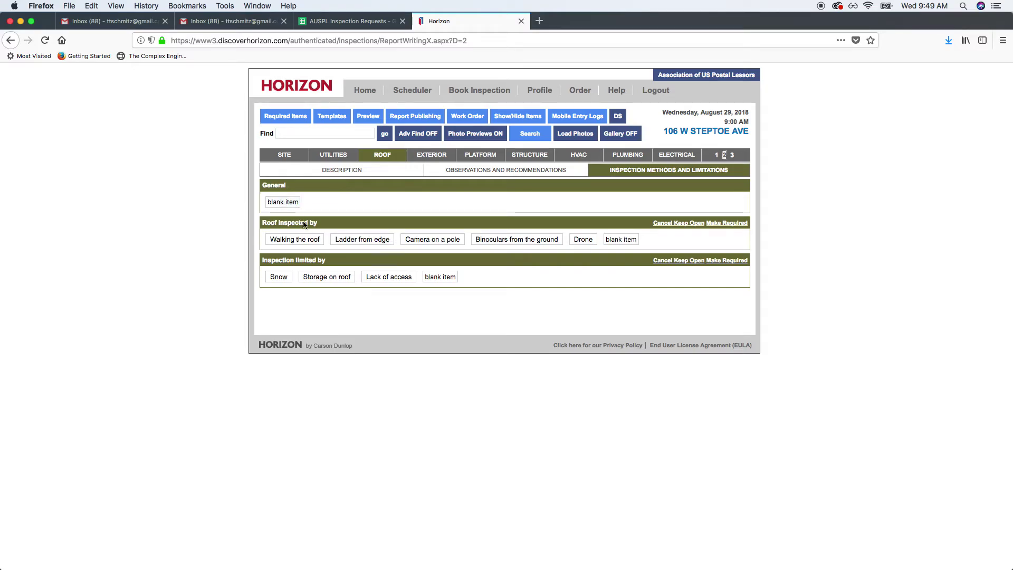
# Step: Add a General blank item in the Roof inspection methods and limitations with the note "Windy Rainy Day unable to set up ladder or drone"
pyautogui.click(288, 209)
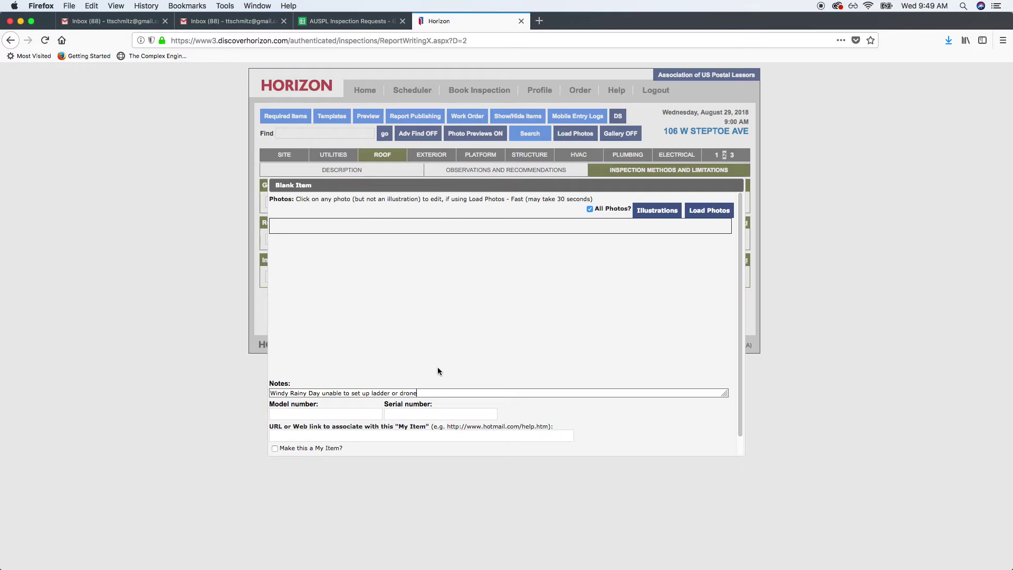
pyautogui.scroll(-1, 360, 396)
pyautogui.click(302, 446)
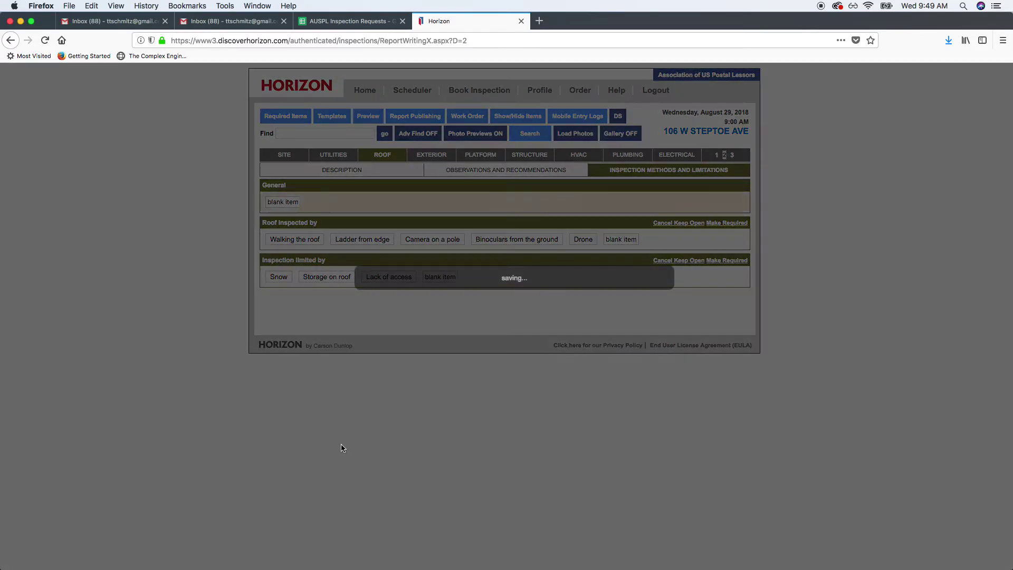
# Step: Delete the General item about the windy, rainy day from the Roof inspection methods and limitations
pyautogui.click(368, 202)
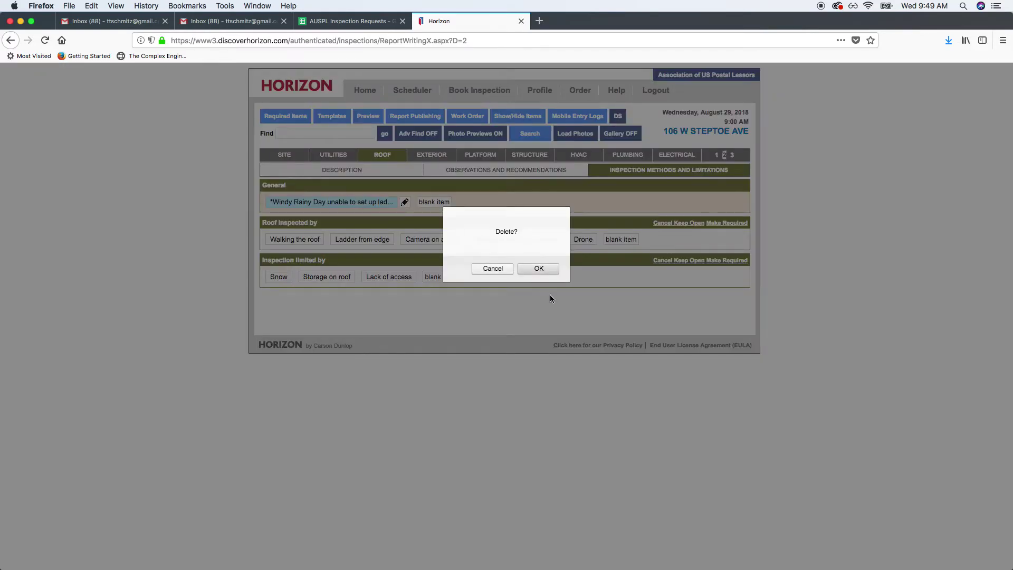
pyautogui.click(548, 269)
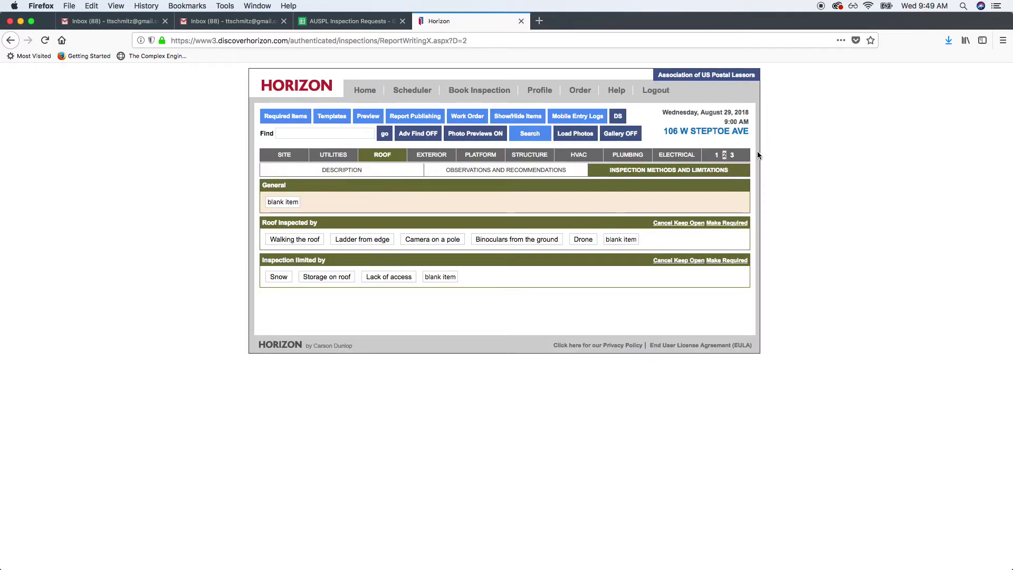
# Step: Open the Interior section's description and look through its room finishes, restroom fixtures and fire safety items
pyautogui.click(734, 154)
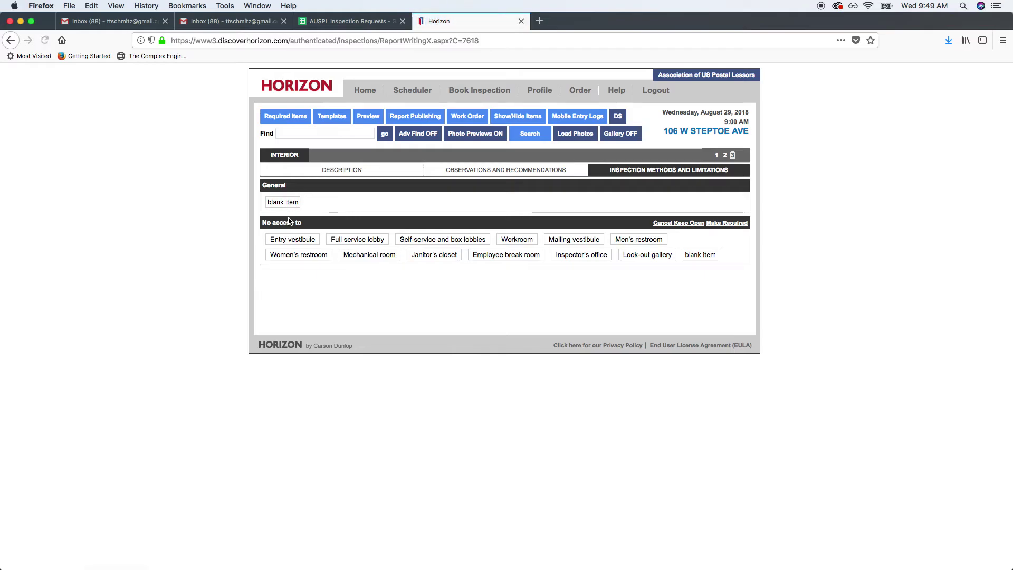
pyautogui.click(366, 173)
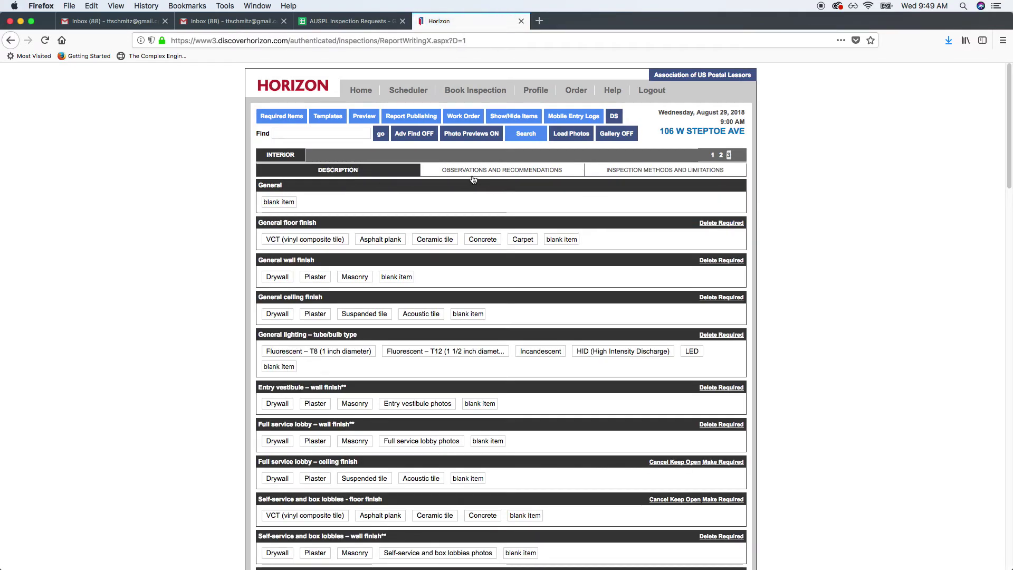
pyautogui.scroll(-15, 376, 343)
pyautogui.scroll(-8, 377, 343)
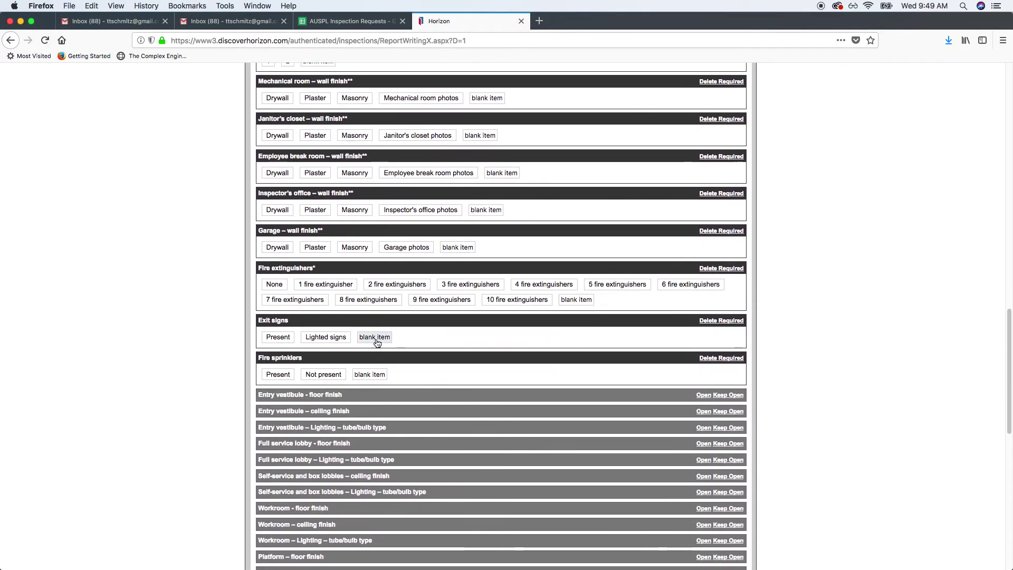
pyautogui.scroll(4, 200, 356)
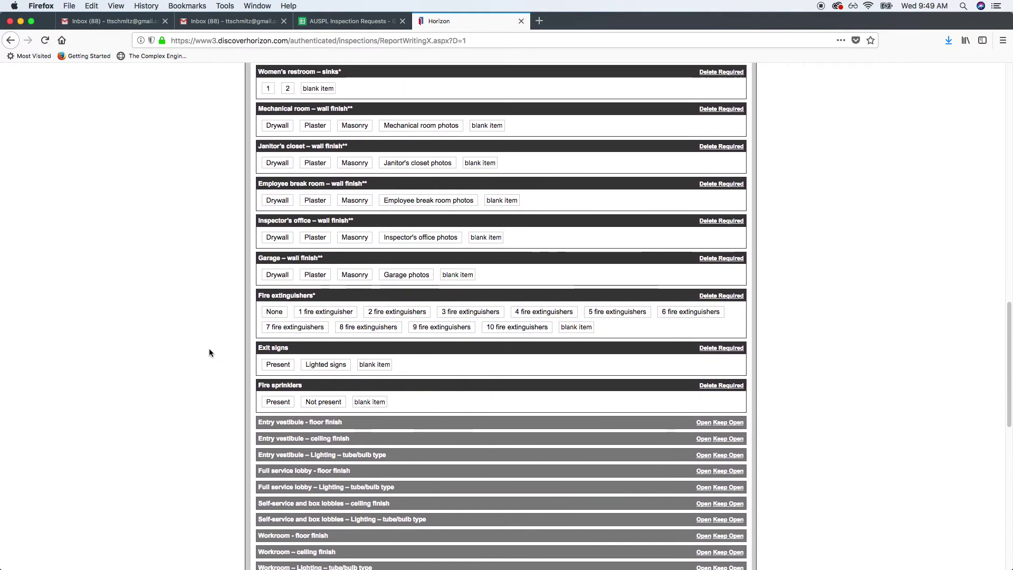
pyautogui.scroll(4, 236, 270)
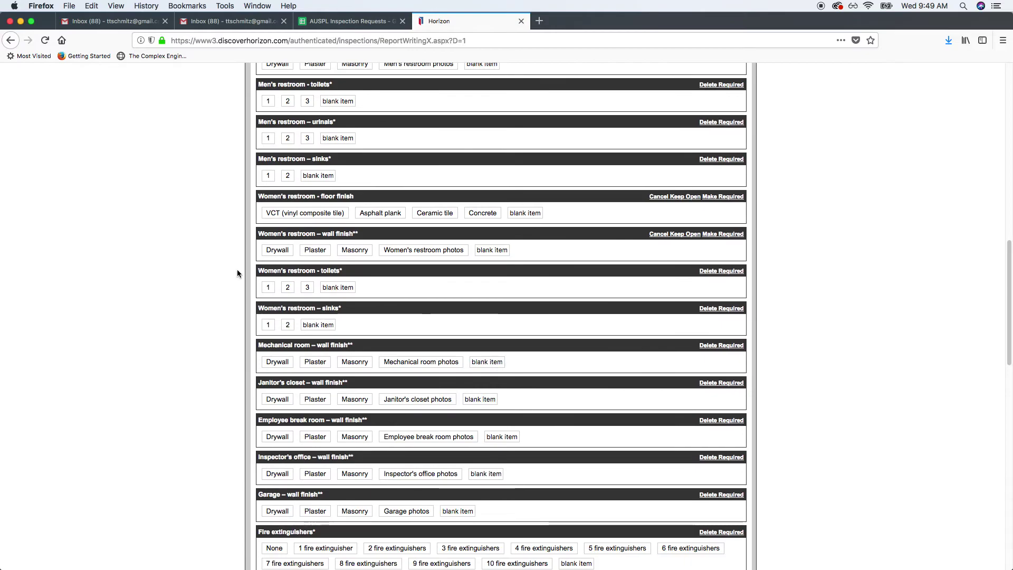
pyautogui.scroll(2, 240, 263)
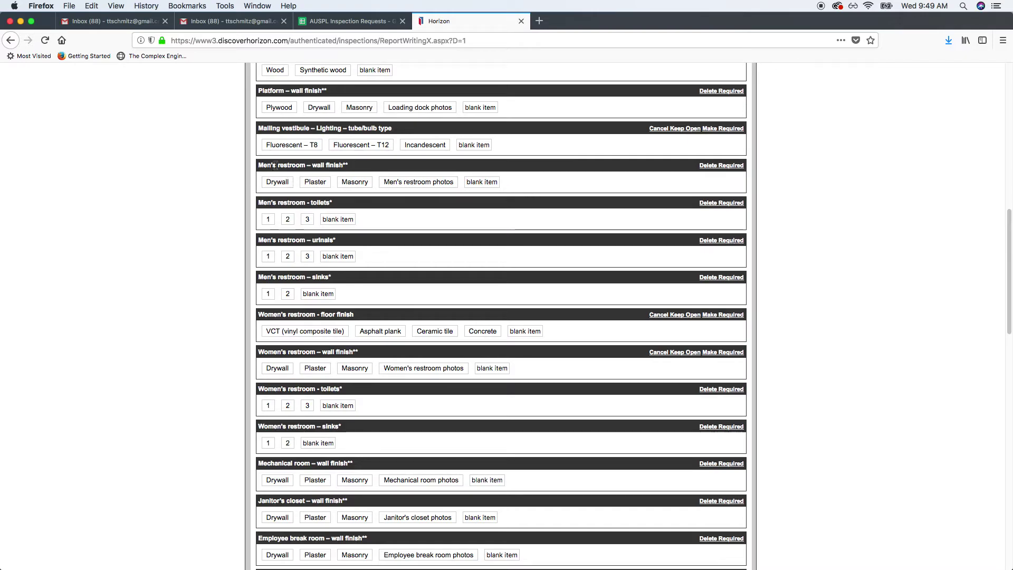
# Step: Examine the men's and women's restroom items in the Interior description, and open the Interior observations and recommendations
pyautogui.moveTo(264, 165); pyautogui.dragTo(348, 166)
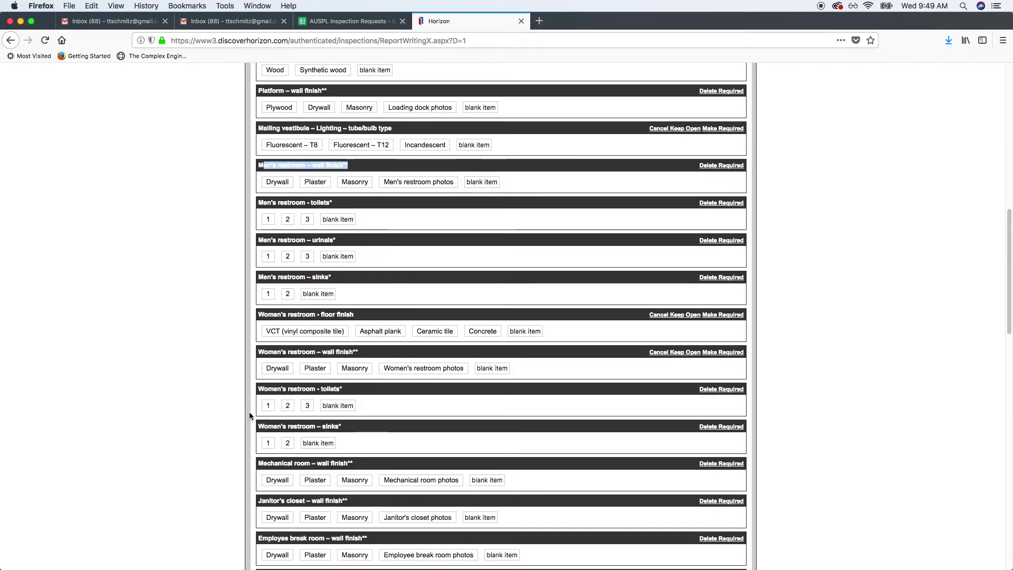
pyautogui.scroll(-1, 202, 342)
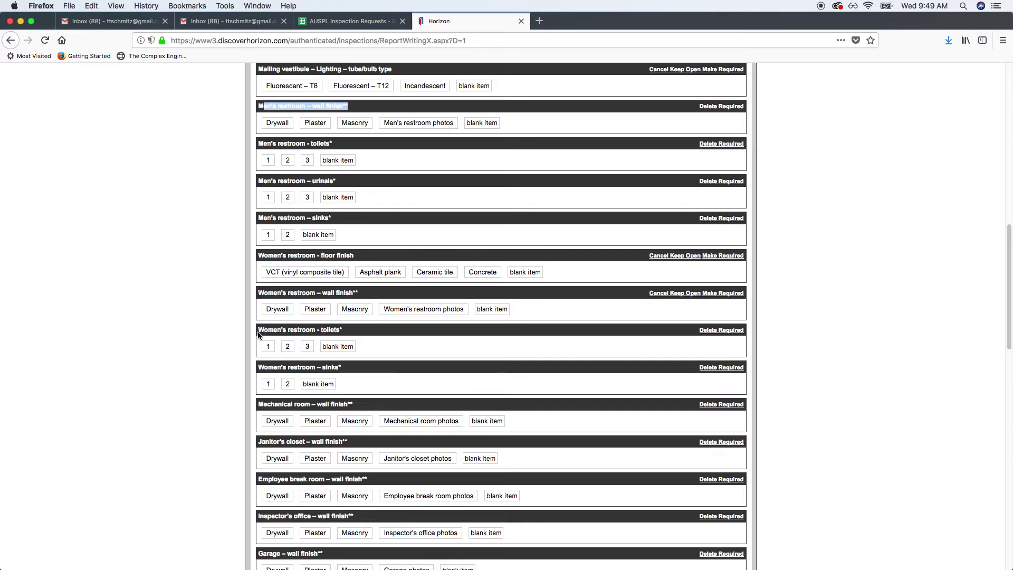
pyautogui.click(368, 337)
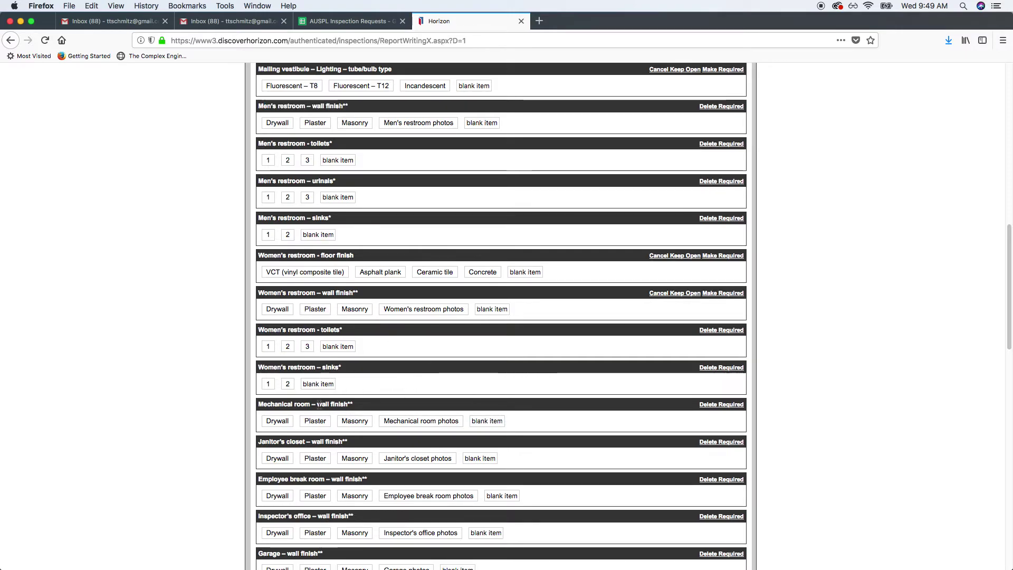
pyautogui.click(307, 346)
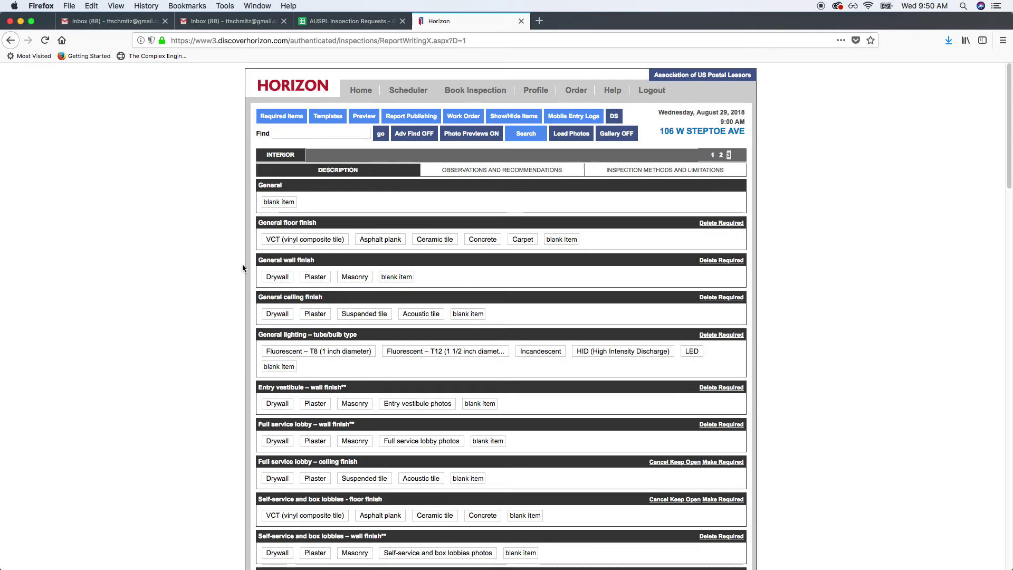
pyautogui.click(517, 171)
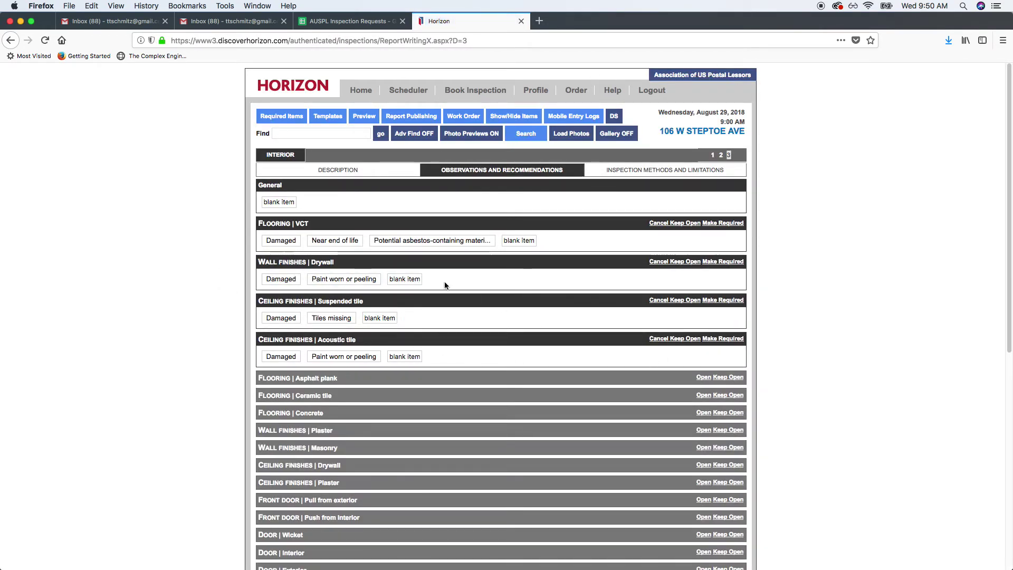
# Step: Open the inspection's report publishing options and bring up the Summary/Bottom Line for editing to view its introduction and conclusion
pyautogui.click(416, 116)
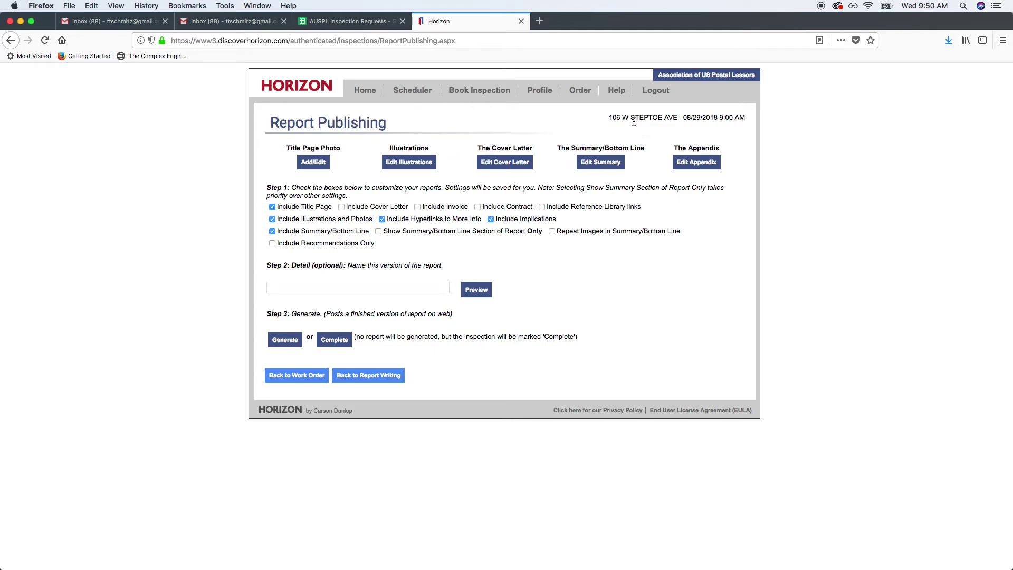
pyautogui.moveTo(572, 148); pyautogui.dragTo(621, 148)
pyautogui.click(573, 148)
pyautogui.click(601, 162)
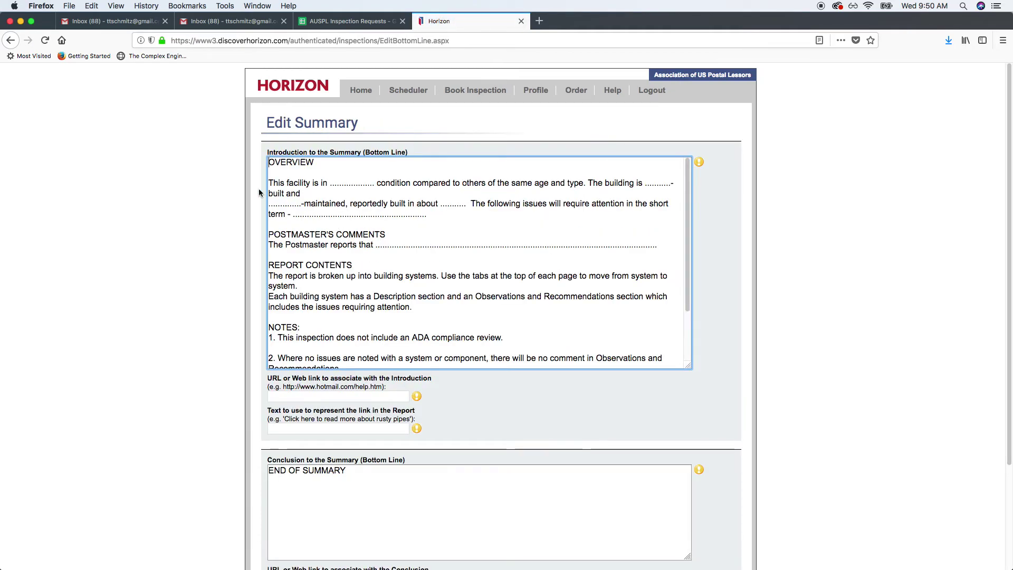
pyautogui.scroll(-5, 217, 163)
pyautogui.scroll(3, 221, 158)
pyautogui.scroll(-1, 227, 153)
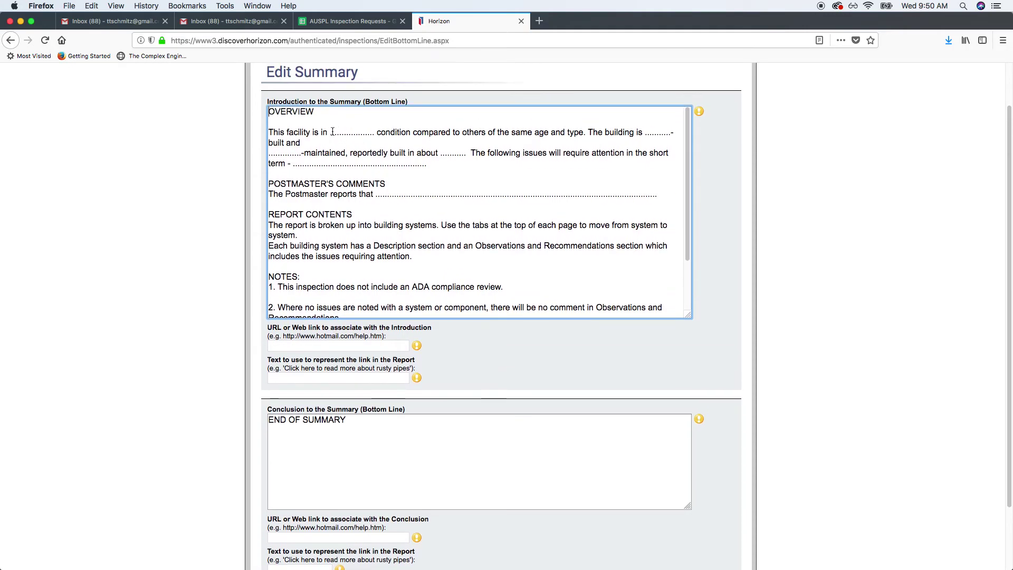
# Step: Examine the facility condition and build quality blanks in the Overview of the summary introduction
pyautogui.moveTo(332, 132); pyautogui.dragTo(378, 137)
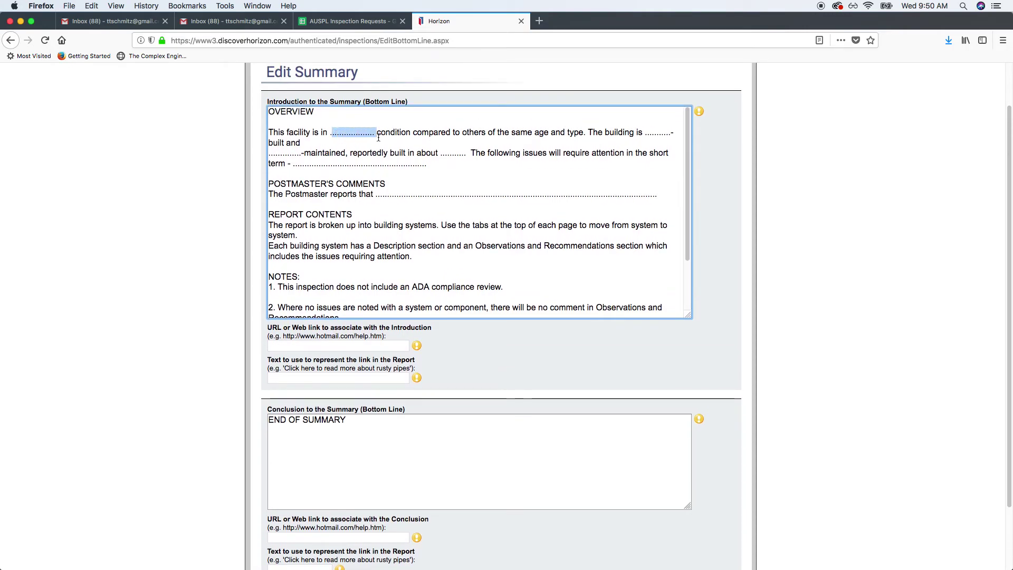
pyautogui.click(374, 135)
pyautogui.moveTo(644, 133); pyautogui.dragTo(672, 133)
pyautogui.press('Right')
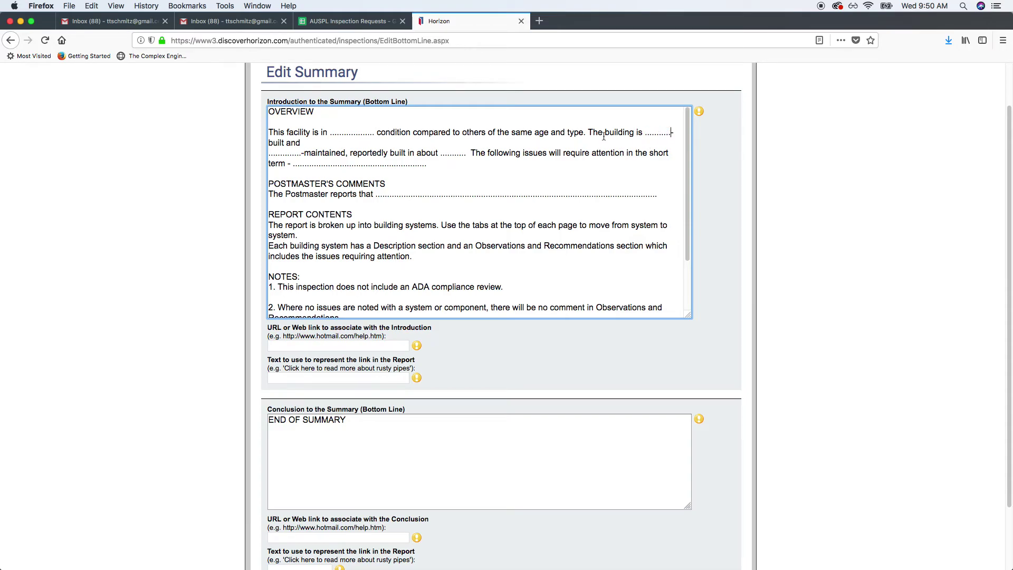
# Step: Try "Good" as the facility condition and "Well" as the build quality in the Overview, undoing each entry
pyautogui.moveTo(330, 132); pyautogui.dragTo(366, 136)
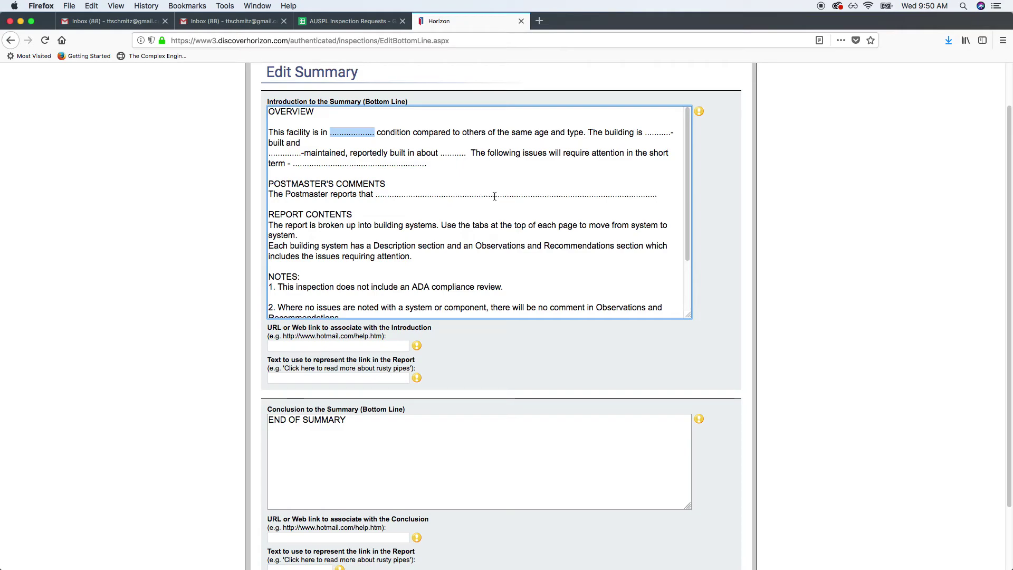
pyautogui.write('Good')
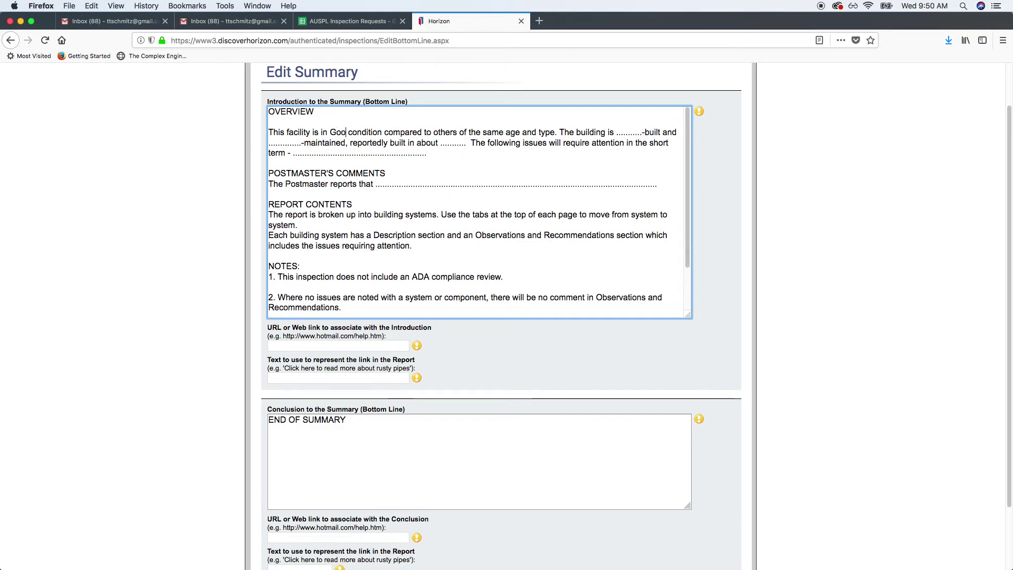
pyautogui.press('super+z')
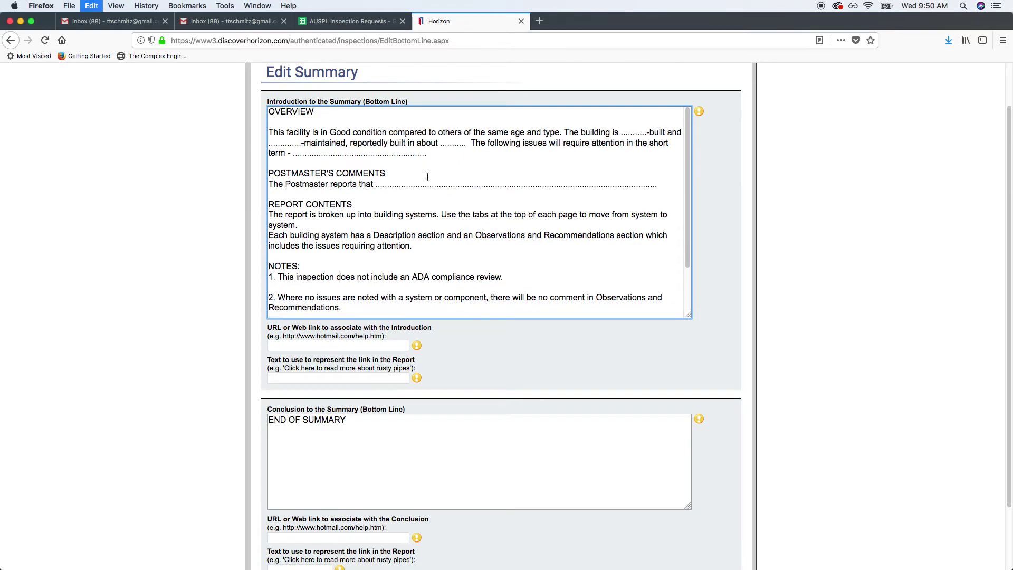
pyautogui.click(568, 140)
pyautogui.moveTo(645, 137); pyautogui.dragTo(669, 136)
pyautogui.write('Well')
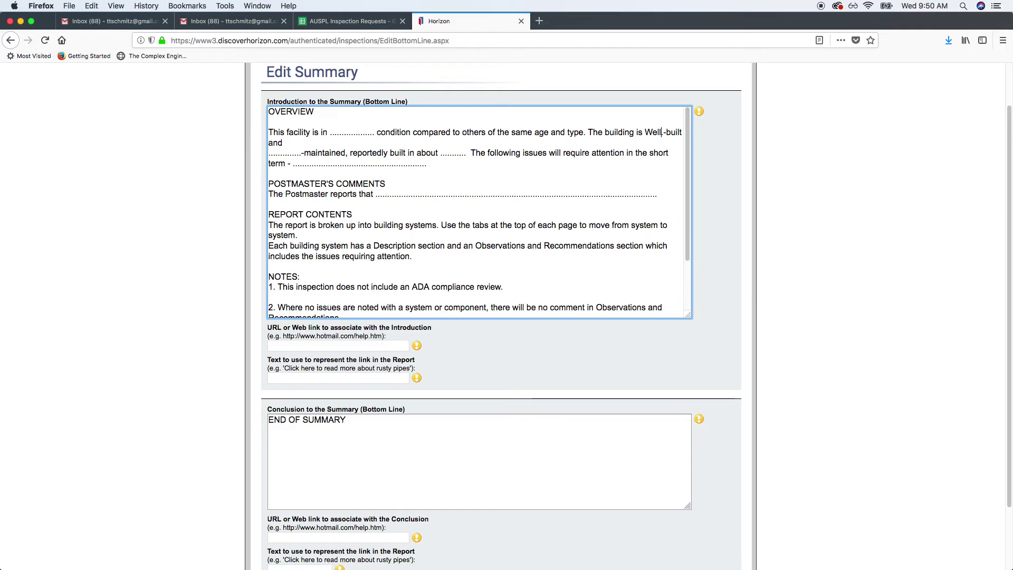
pyautogui.press('super+z')
# Step: Try an "Additional Comments -" line below the Postmaster's Comments in the summary introduction, and delete it again
pyautogui.click(321, 156)
pyautogui.moveTo(377, 195); pyautogui.dragTo(643, 195)
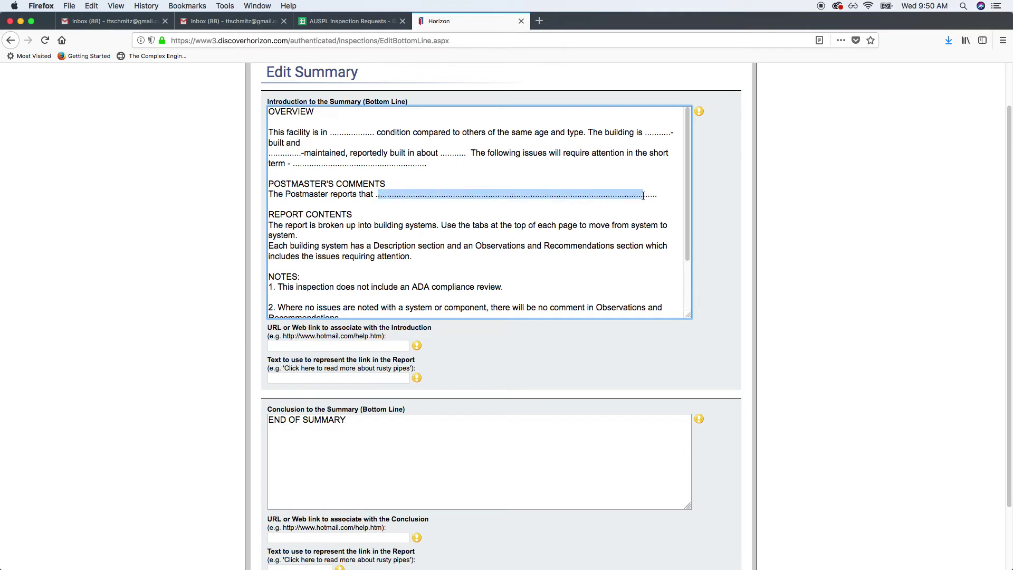
pyautogui.click(643, 195)
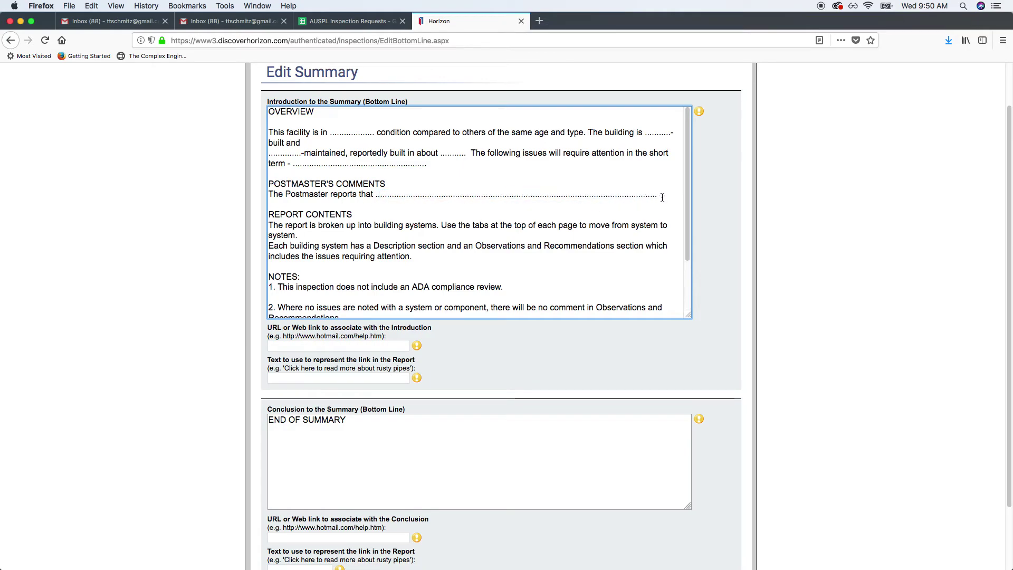
pyautogui.tripleClick(661, 195)
pyautogui.click(665, 196)
pyautogui.press('Return')
pyautogui.press('Return')
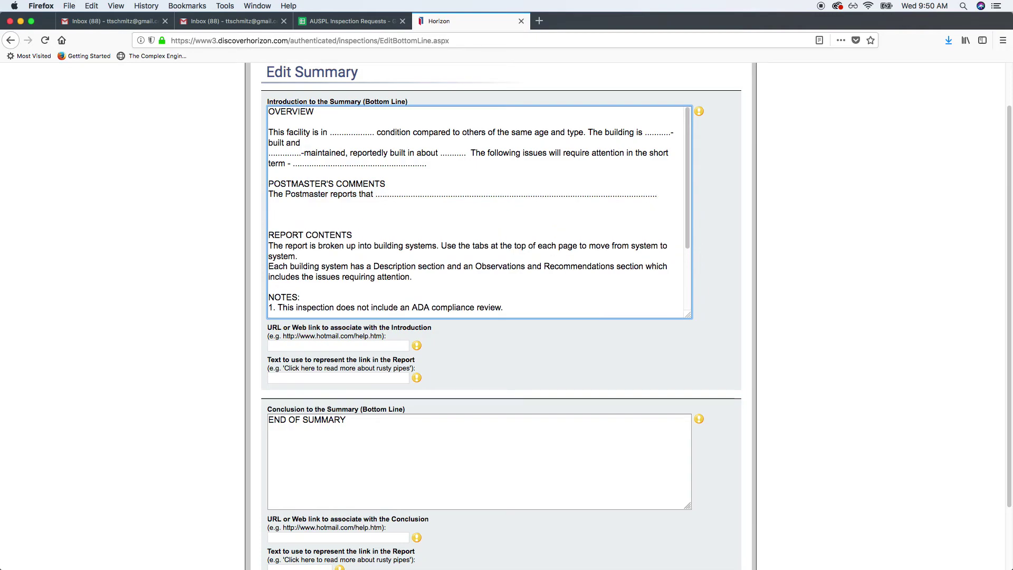
pyautogui.write('Additional Comments -')
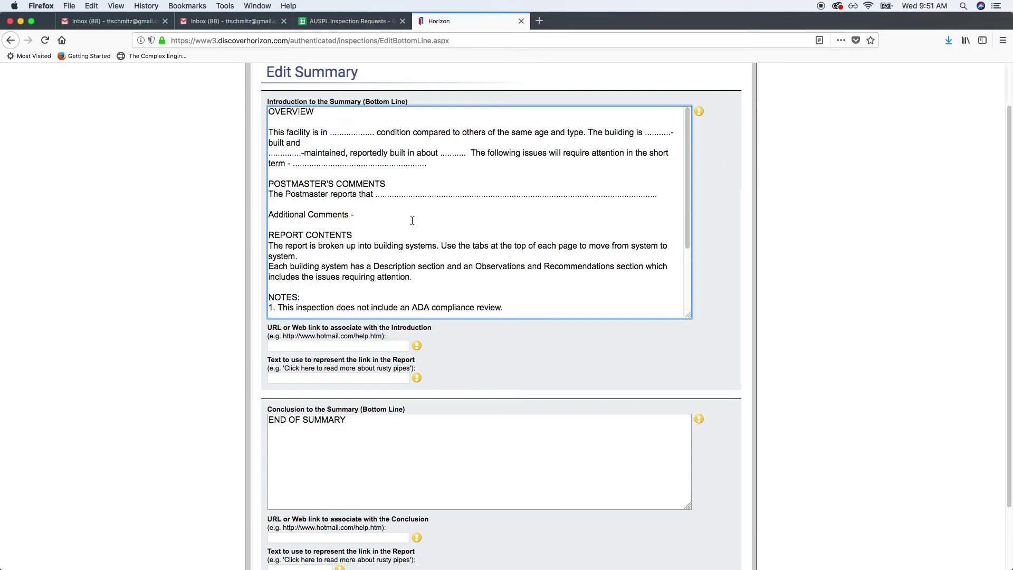
pyautogui.moveTo(413, 221); pyautogui.dragTo(265, 204)
pyautogui.write('=')
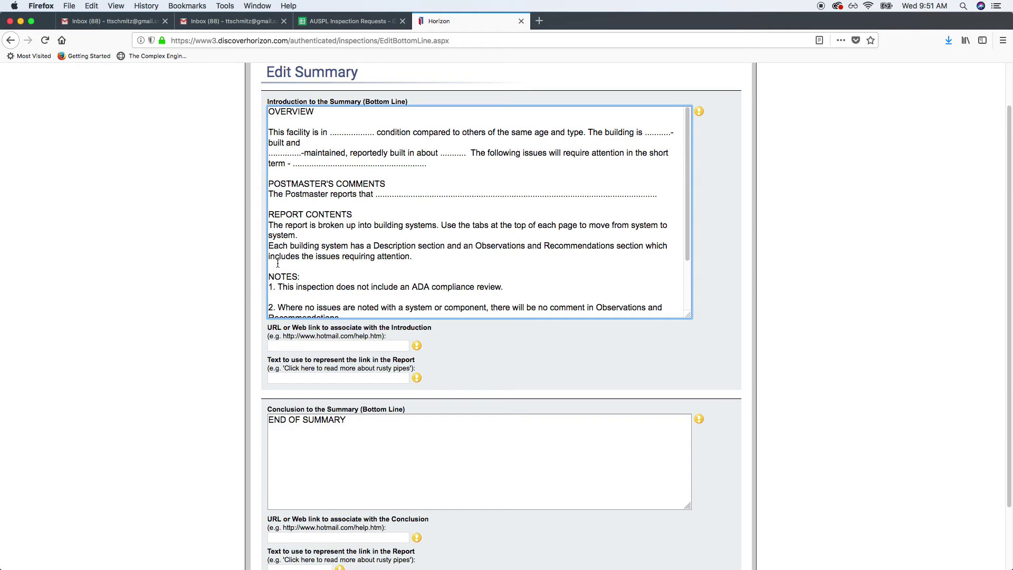
# Step: Look through the summary's notes and conclusion, leave it without saving, and return to report writing
pyautogui.scroll(-3, 227, 247)
pyautogui.scroll(5, 274, 232)
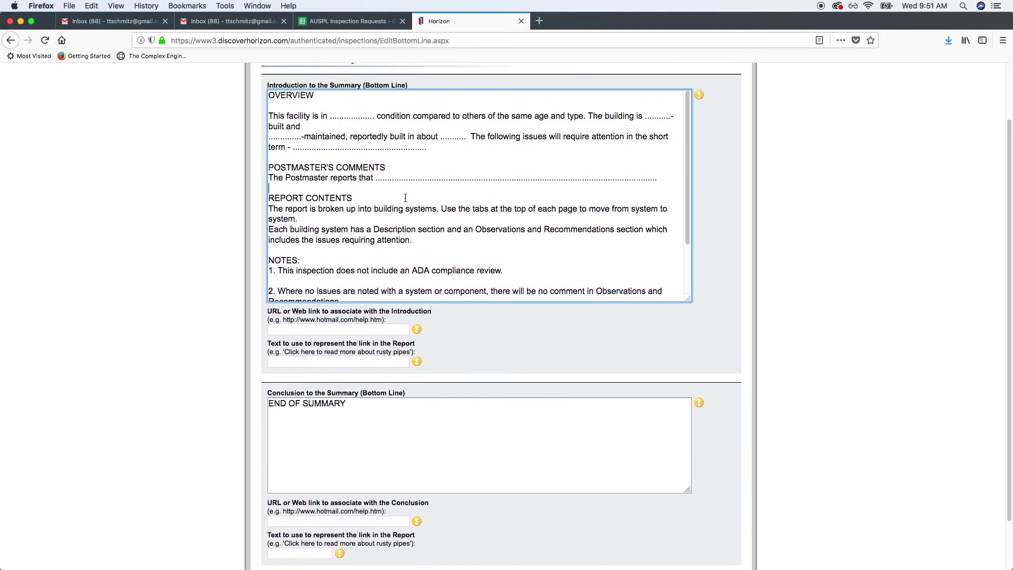
pyautogui.scroll(-3, 456, 263)
pyautogui.scroll(-3, 455, 263)
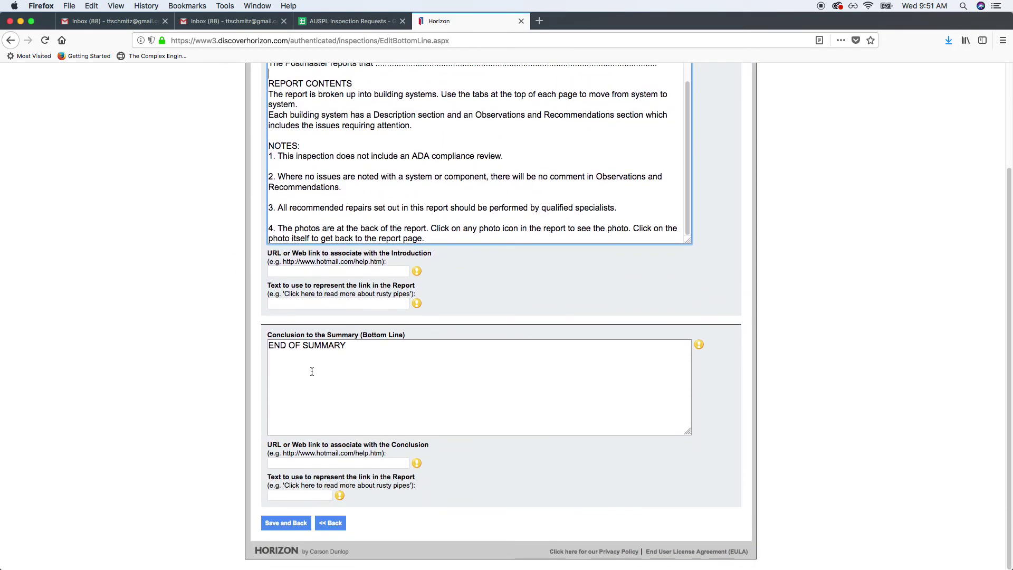
pyautogui.click(333, 524)
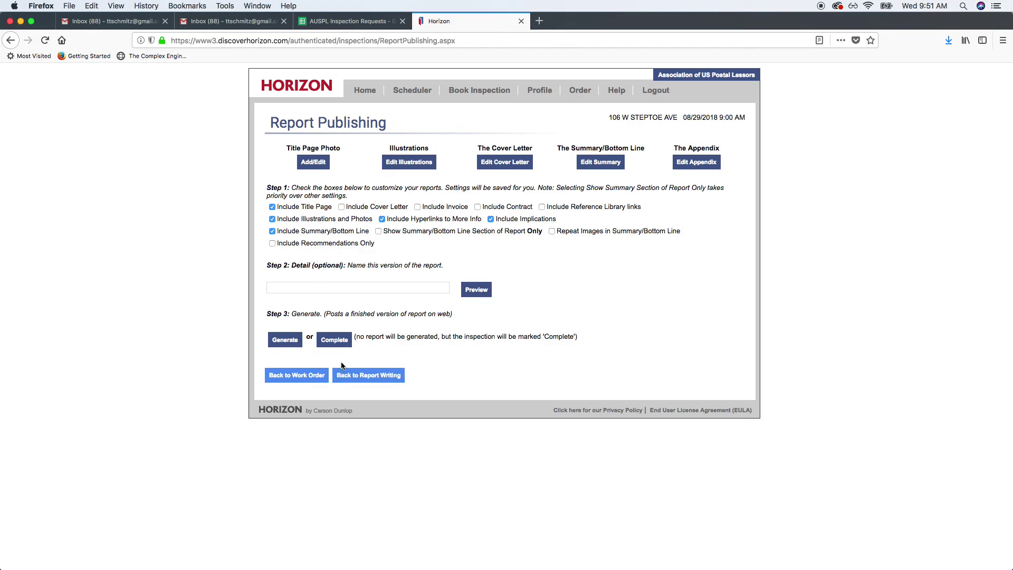
pyautogui.click(371, 375)
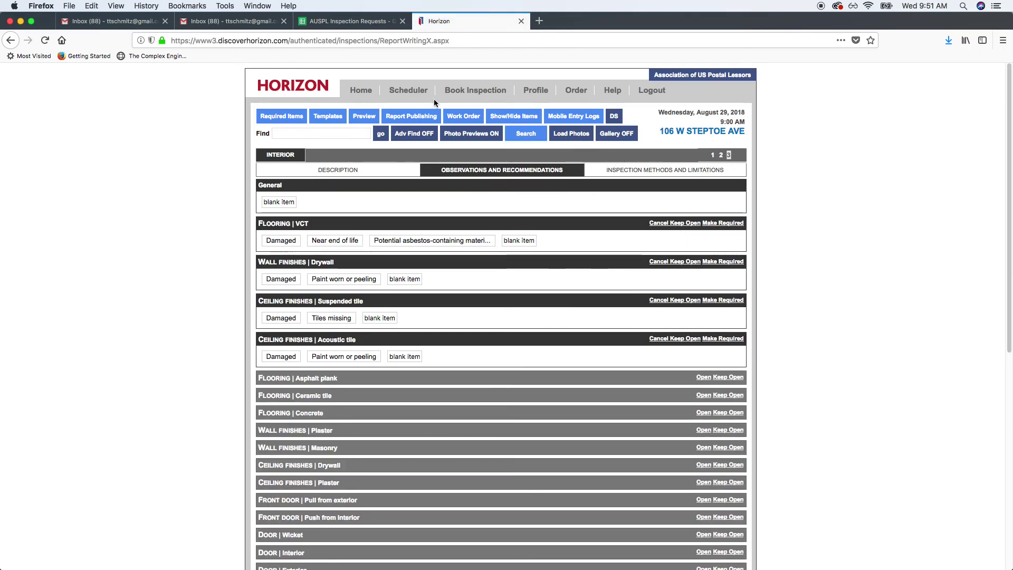
# Step: Open a preview of the inspection report and look over its title page and Summary page
pyautogui.click(364, 116)
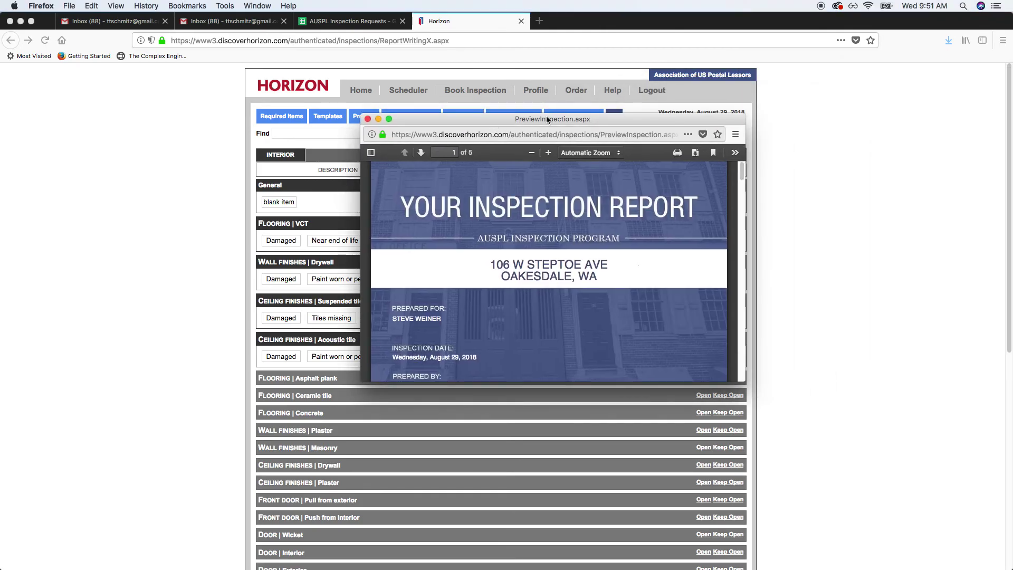
pyautogui.scroll(-1, 449, 235)
pyautogui.moveTo(490, 234); pyautogui.dragTo(602, 249)
pyautogui.click(602, 249)
pyautogui.scroll(-10, 527, 269)
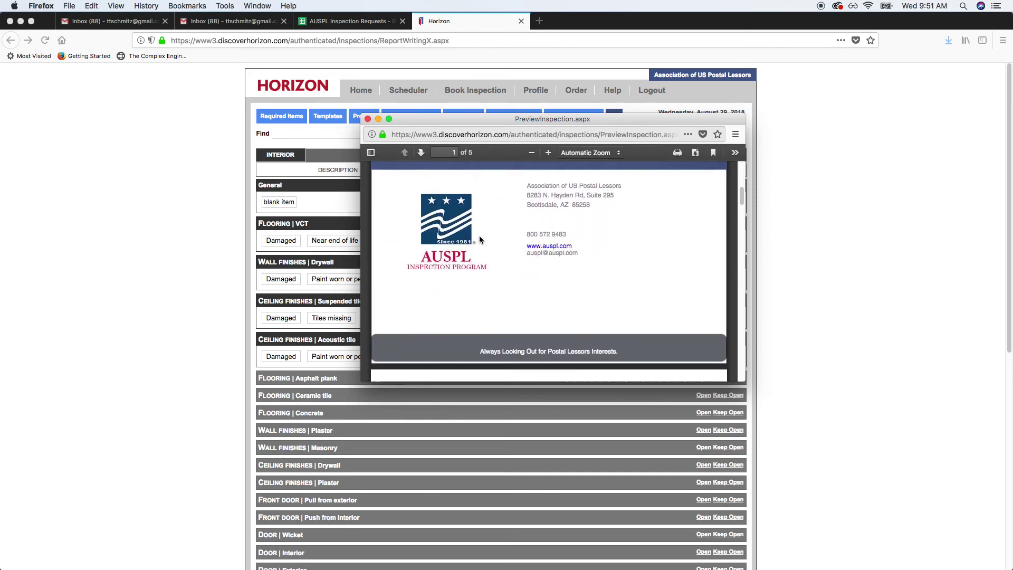
pyautogui.scroll(-3, 475, 275)
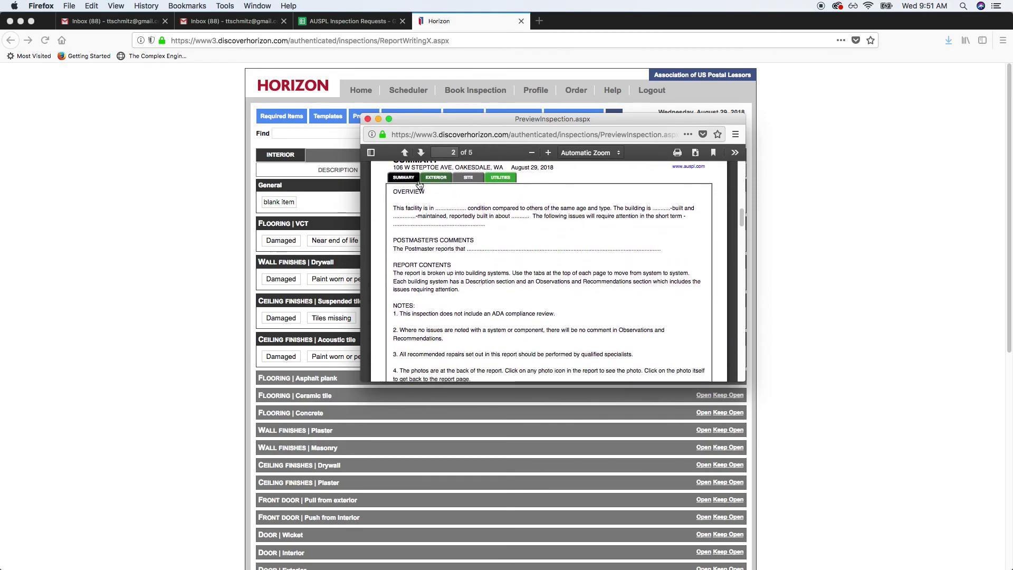
# Step: Examine the previewed report's Exterior page and its Site page, enlarging the Site page to 80% to read its descriptions
pyautogui.click(431, 179)
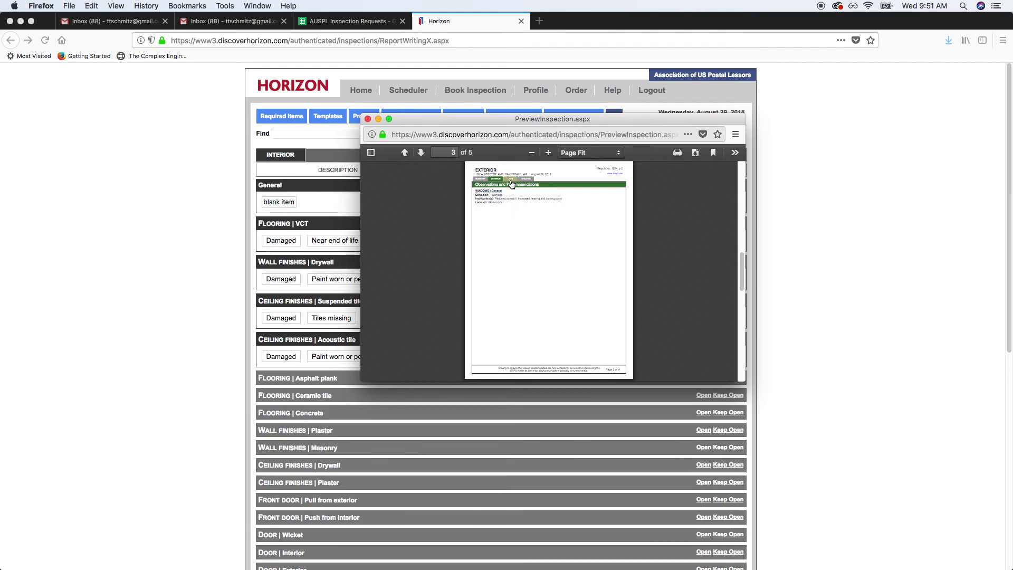
pyautogui.click(511, 180)
pyautogui.click(548, 153)
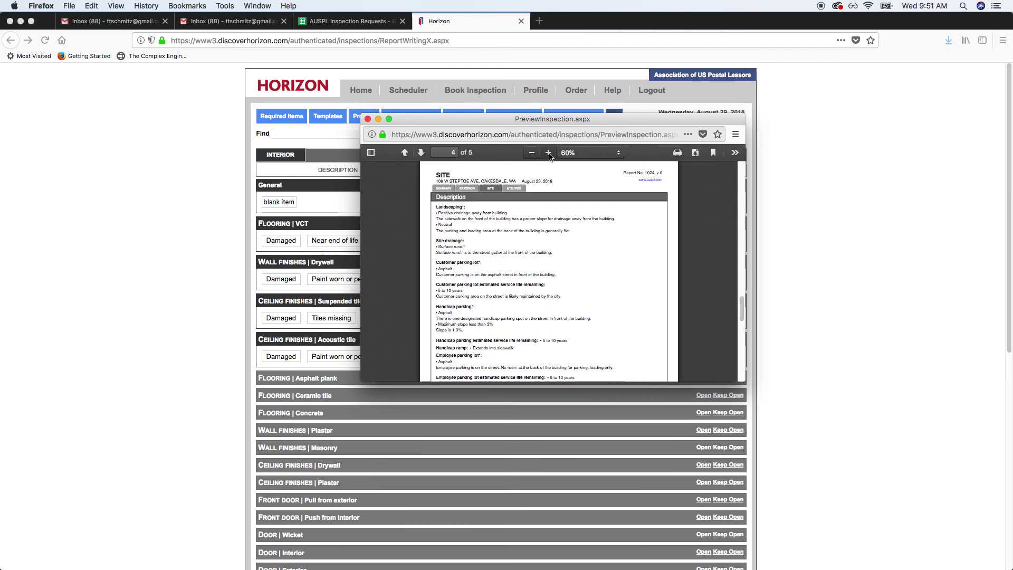
pyautogui.click(548, 153)
pyautogui.scroll(-5, 432, 352)
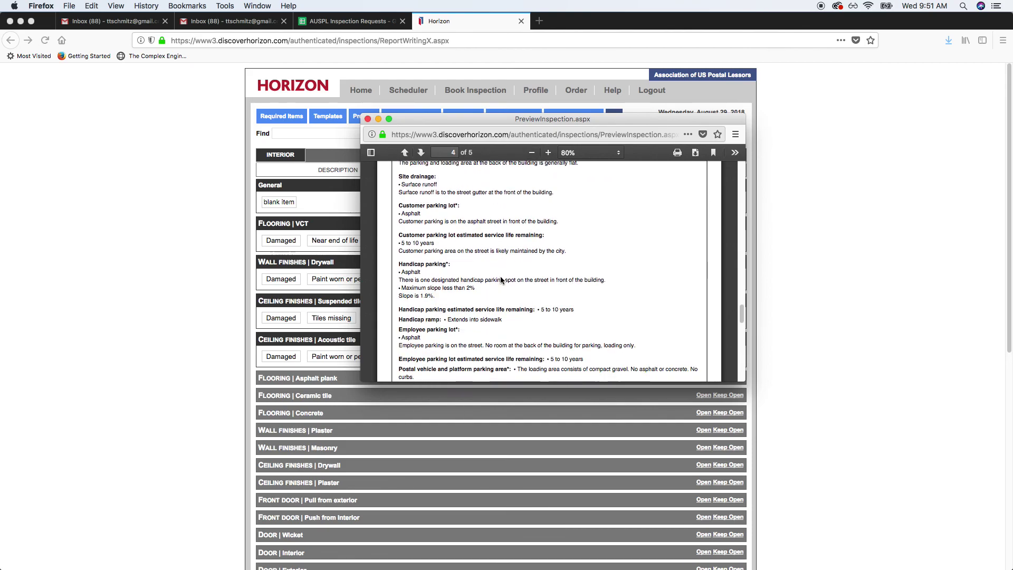
pyautogui.moveTo(414, 258); pyautogui.dragTo(548, 264)
pyautogui.moveTo(655, 255); pyautogui.dragTo(567, 262)
pyautogui.click(546, 261)
# Step: Look through the previewed report from its title page to its last page and close the preview
pyautogui.scroll(15, 431, 247)
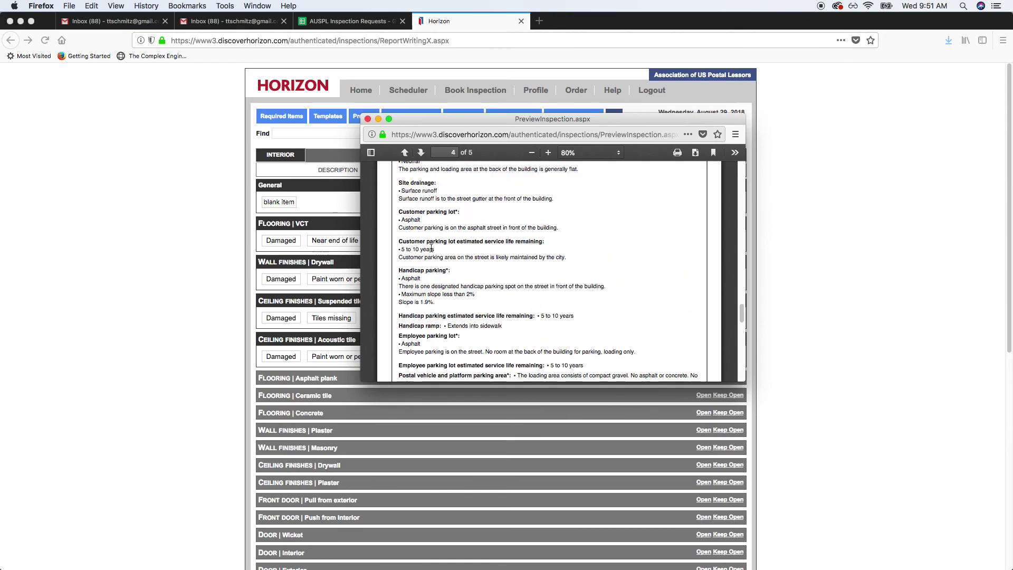
pyautogui.scroll(5, 430, 247)
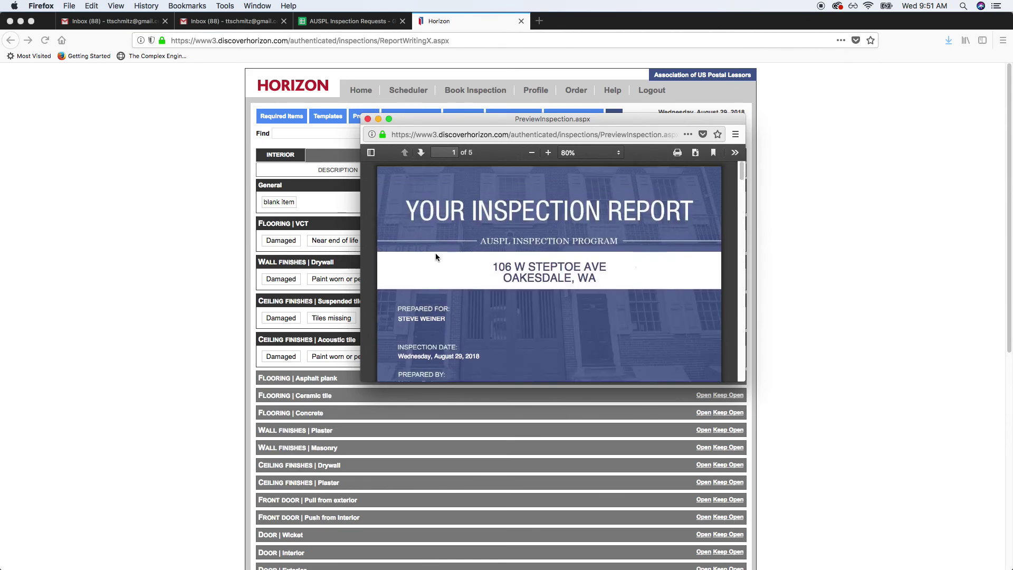
pyautogui.scroll(-10, 435, 251)
pyautogui.scroll(10, 467, 243)
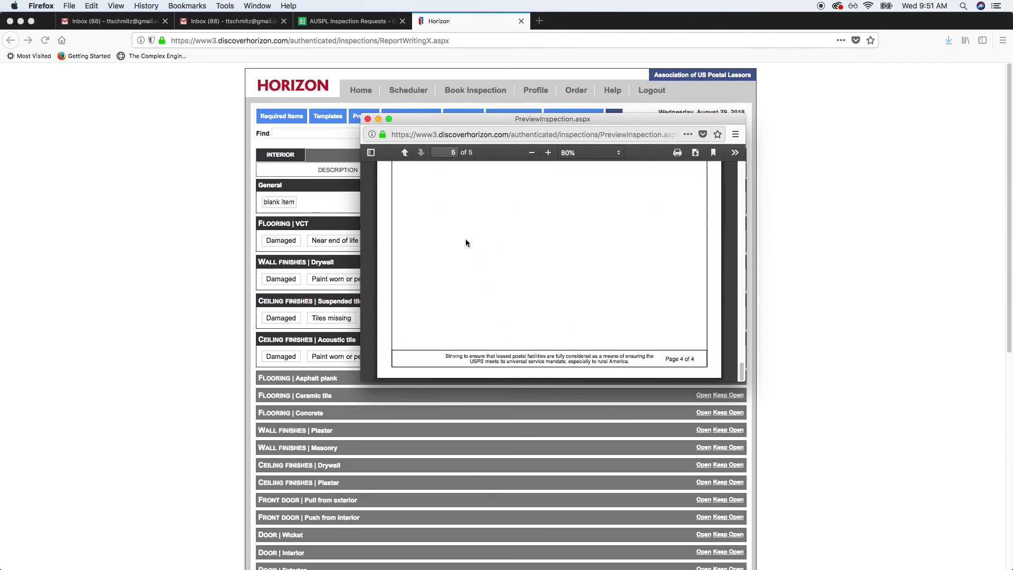
pyautogui.scroll(10, 464, 248)
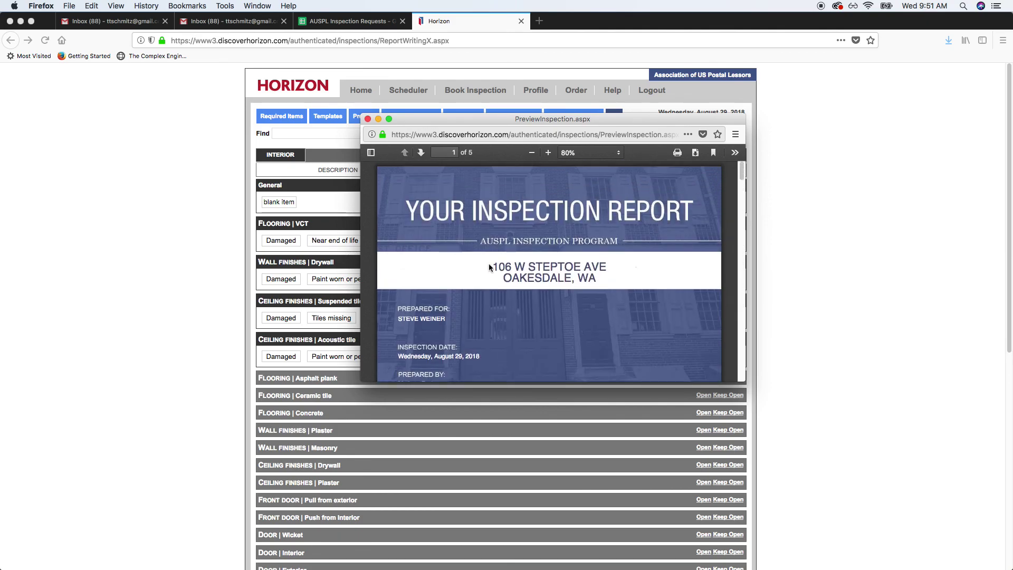
pyautogui.click(368, 118)
pyautogui.scroll(-10, 222, 270)
pyautogui.scroll(8, 213, 272)
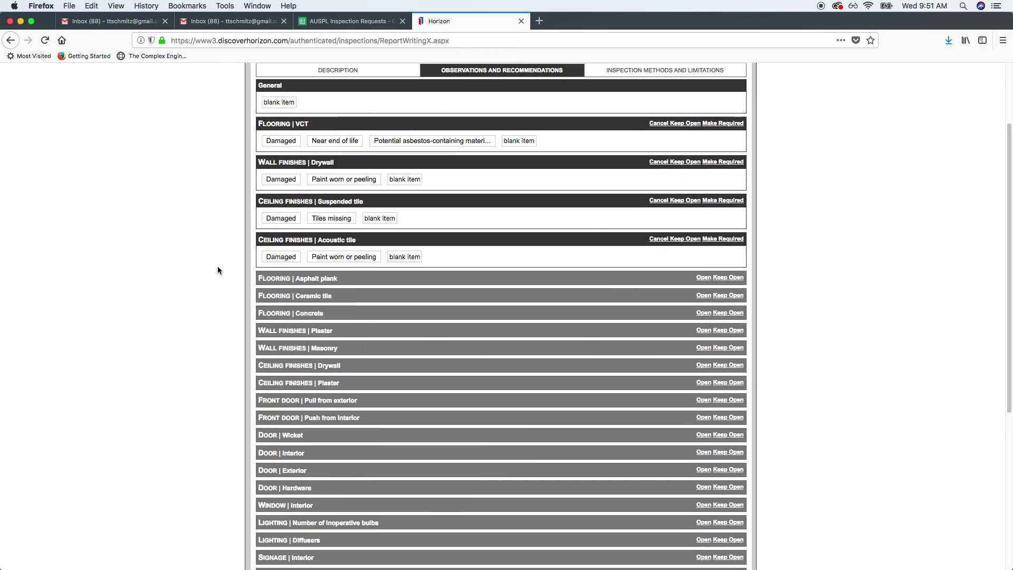